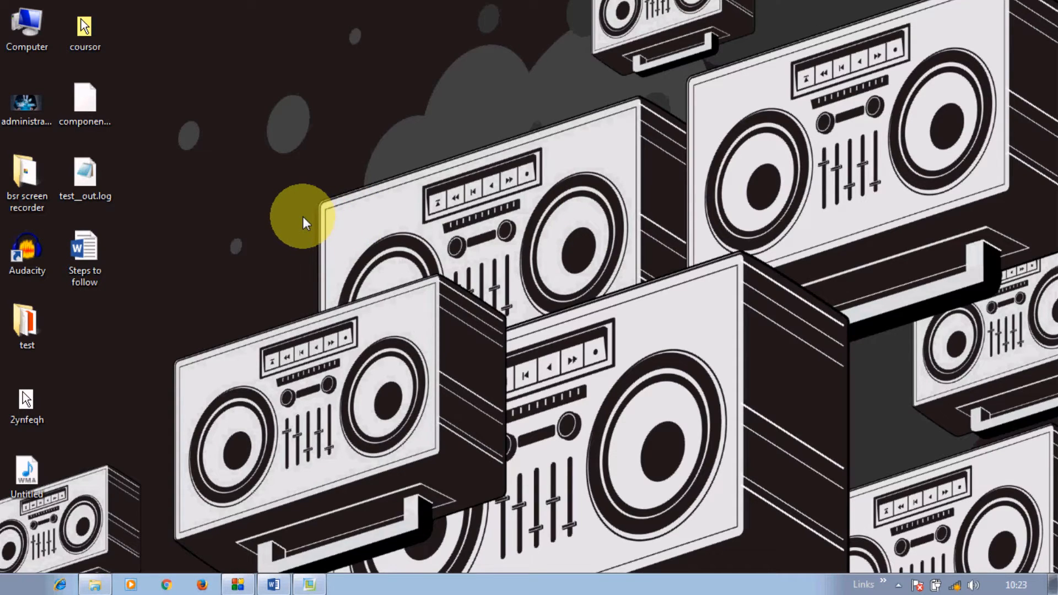
Refresh the desktop and switch to Creo Parametric.
{"action": "left_click", "coordinate": [103, 115]}
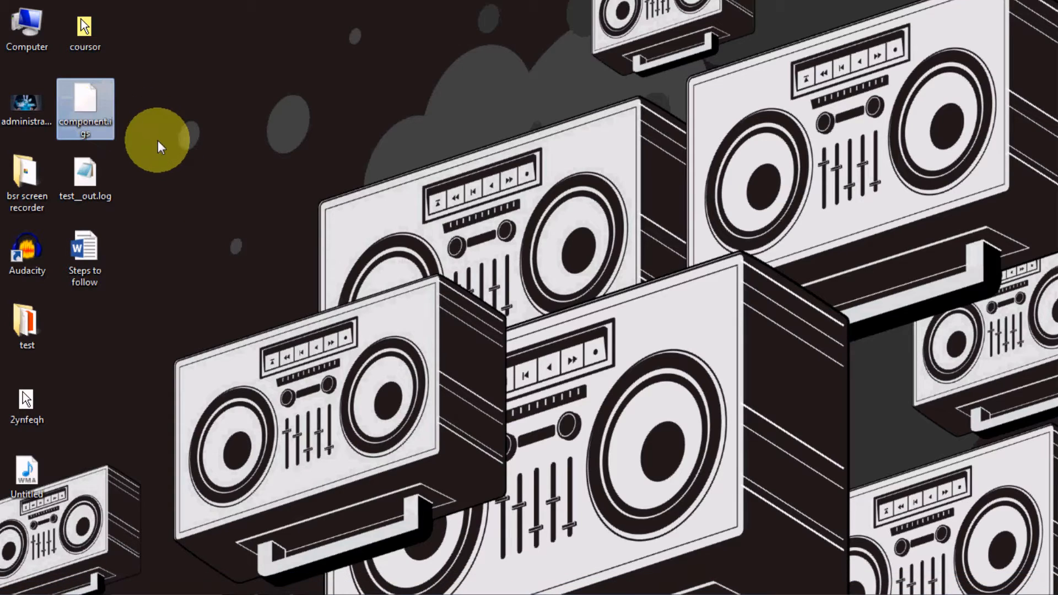
{"action": "right_click", "coordinate": [251, 194]}
{"action": "left_click", "coordinate": [283, 261]}
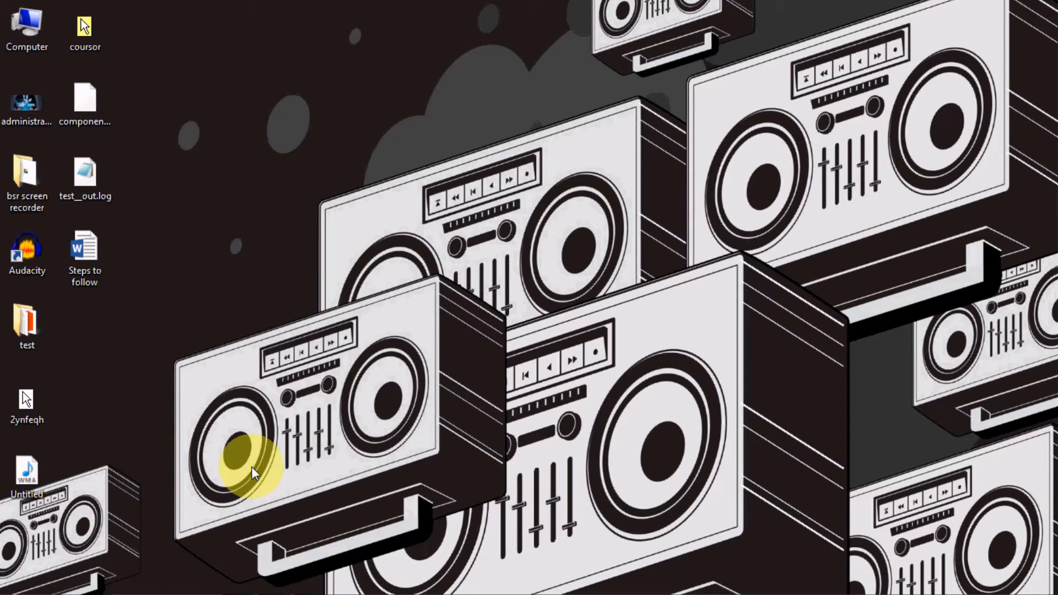
{"action": "left_click", "coordinate": [304, 585]}
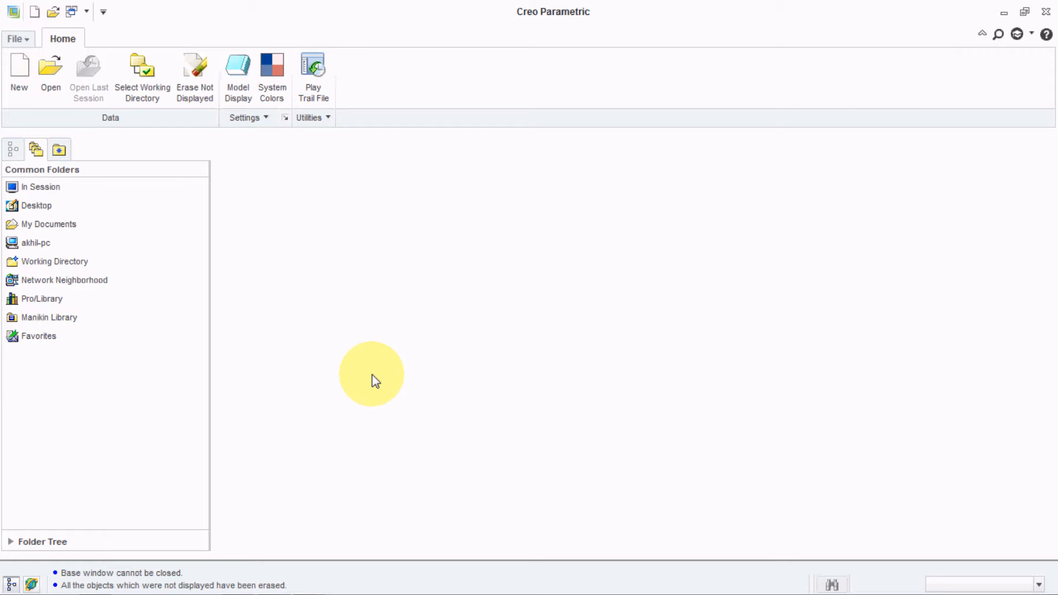
Import component.igs from the Desktop folder as a part, listing all file types to find it.
{"action": "left_click", "coordinate": [49, 83]}
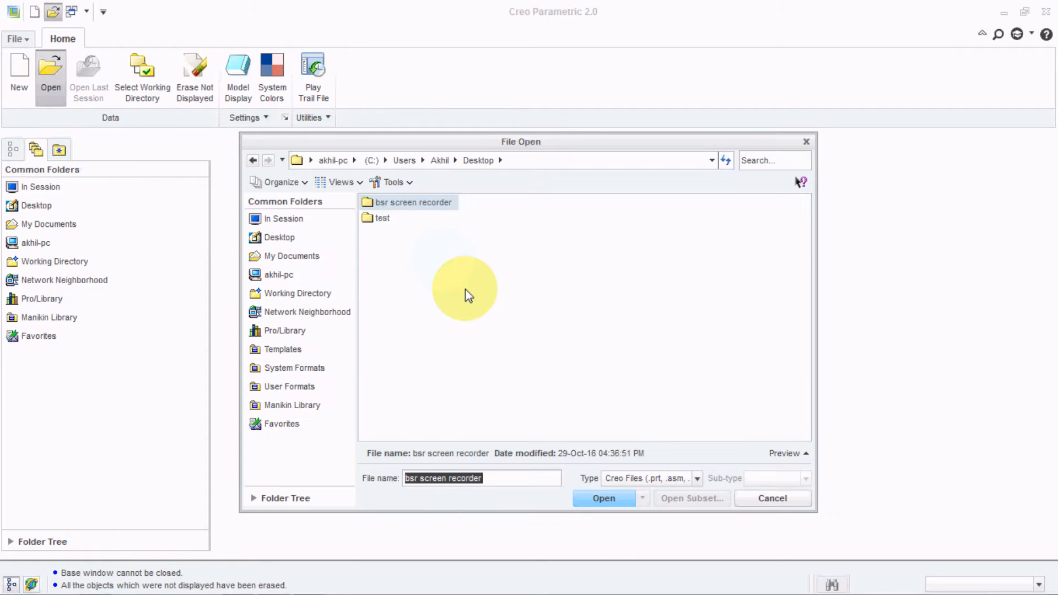
{"action": "left_click", "coordinate": [300, 239]}
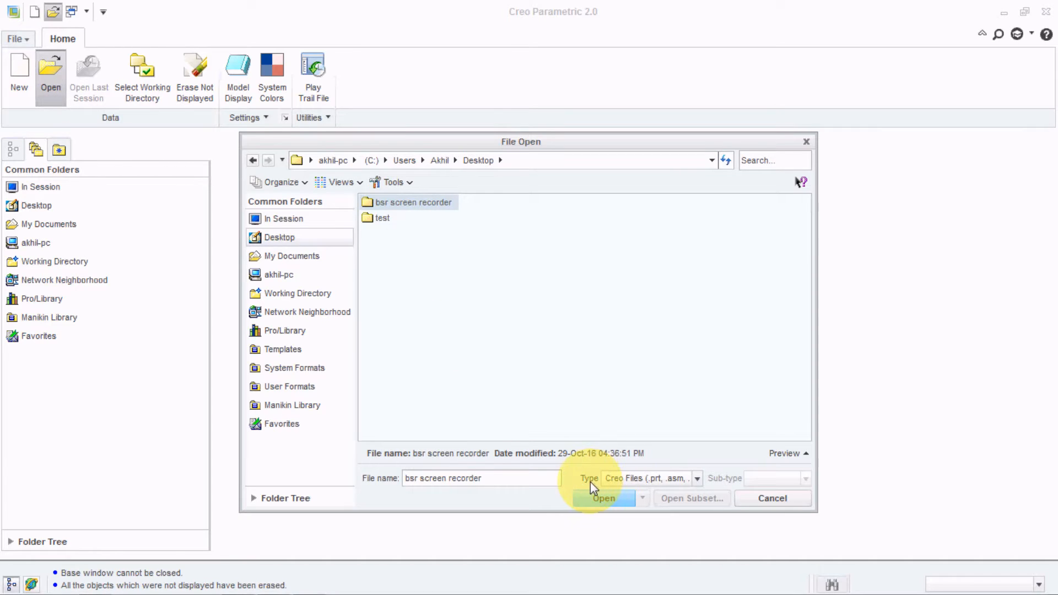
{"action": "left_click", "coordinate": [652, 479]}
{"action": "left_click", "coordinate": [635, 327]}
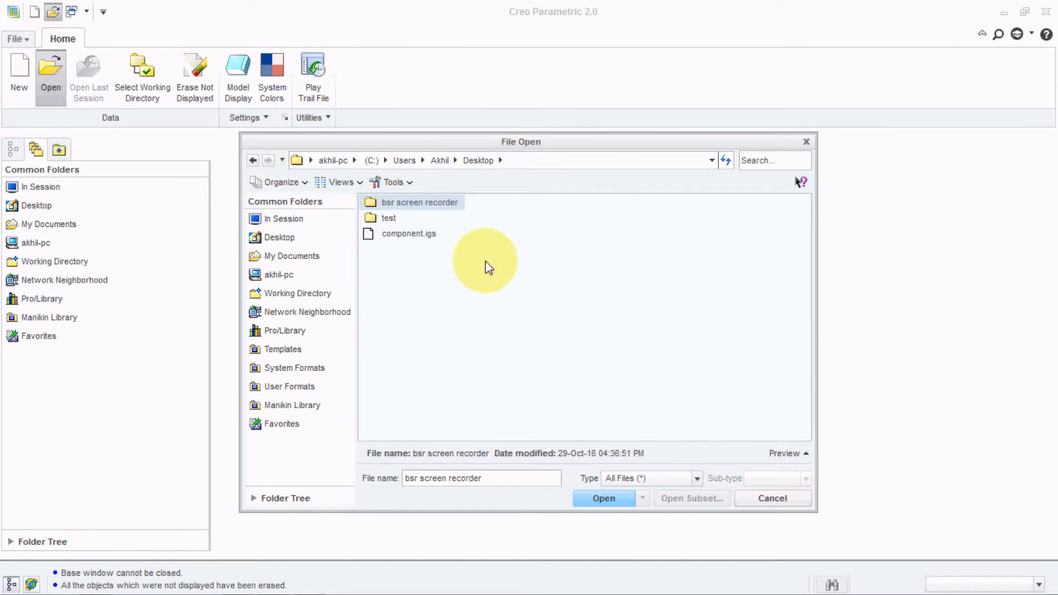
{"action": "left_click", "coordinate": [403, 234]}
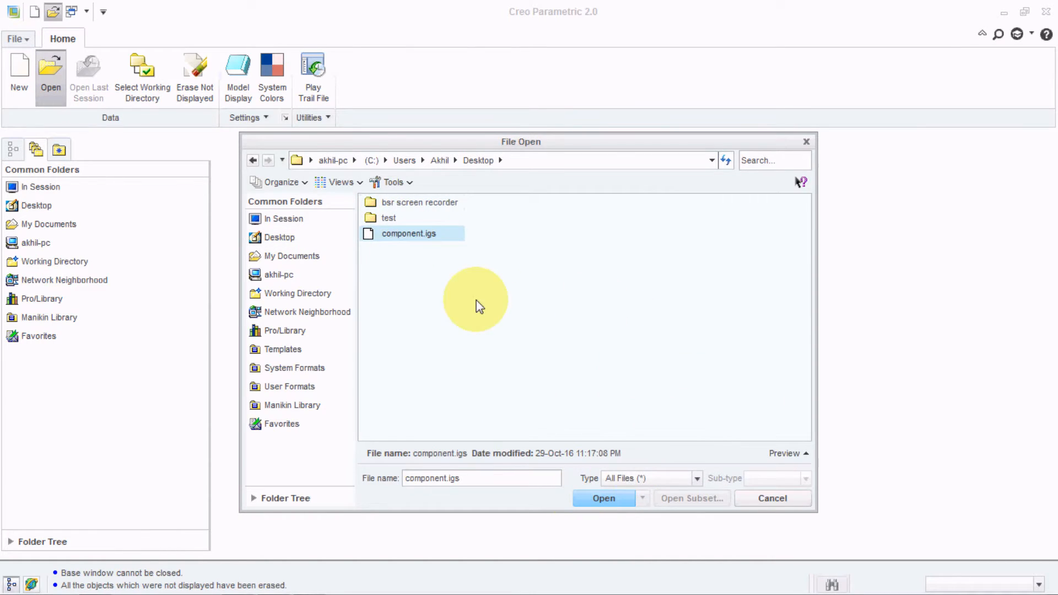
{"action": "left_click", "coordinate": [602, 498]}
{"action": "left_click", "coordinate": [554, 434]}
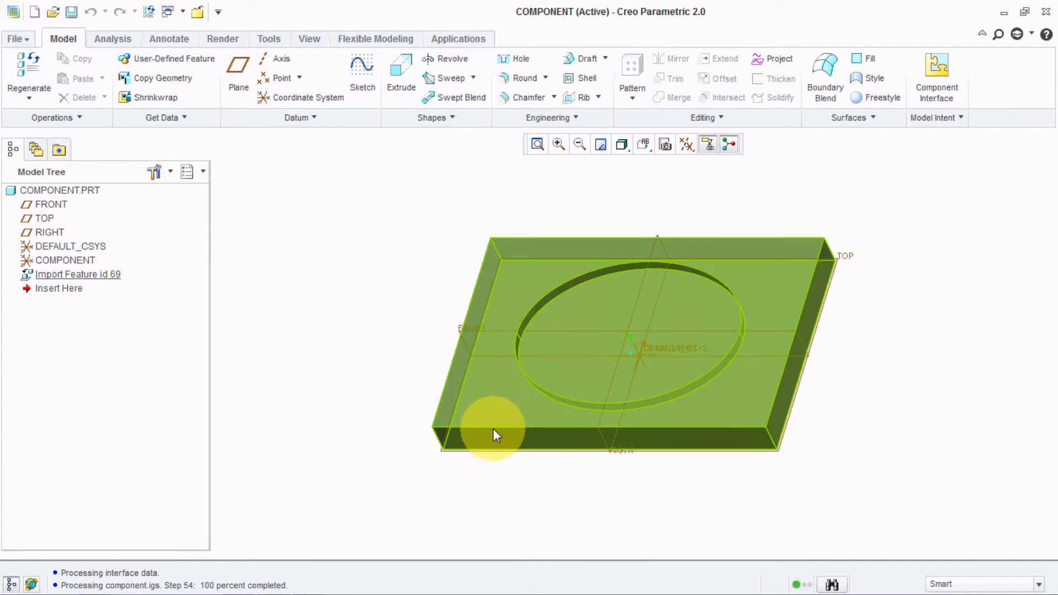
{"action": "scroll", "coordinate": [494, 428], "scroll_direction": "up", "scroll_amount": 2}
Switch to Word to read the list of manufacturing steps to follow, and return to Creo Parametric.
{"action": "mouse_move", "coordinate": [402, 584]}
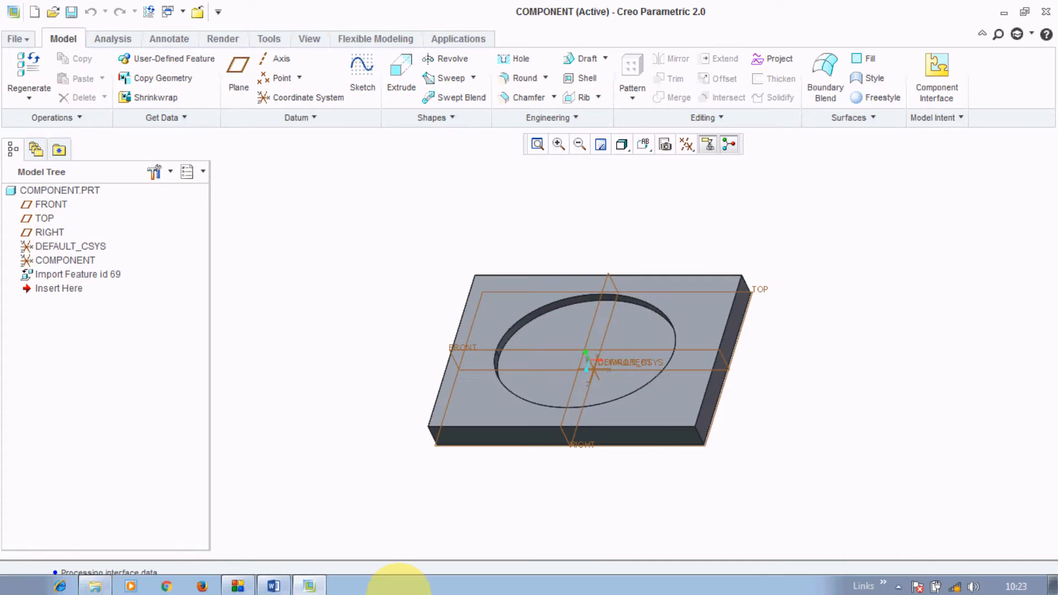
{"action": "left_click", "coordinate": [274, 584]}
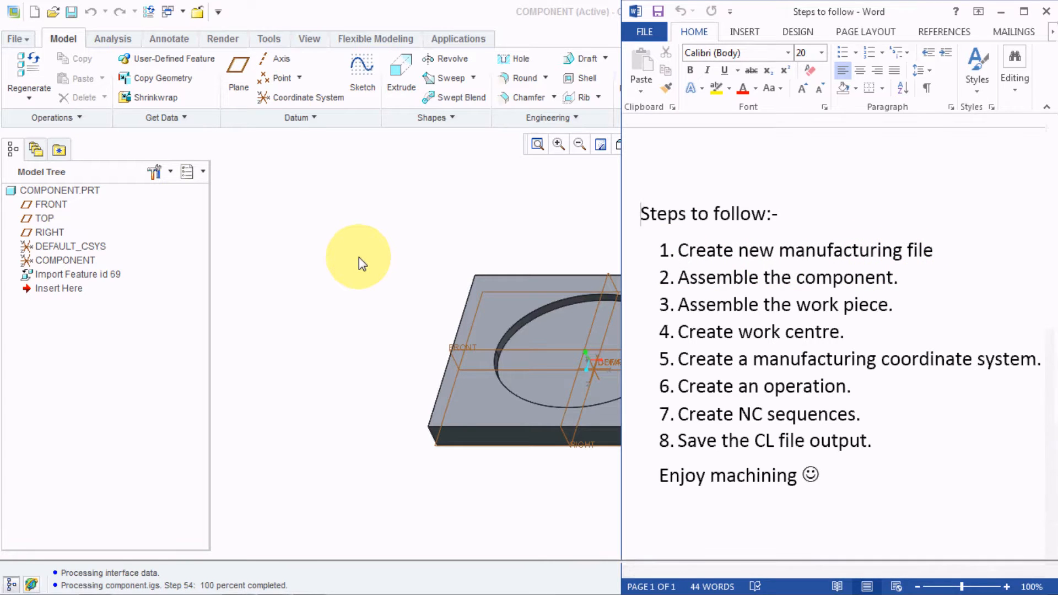
{"action": "left_click", "coordinate": [359, 257]}
Create an NC Assembly manufacturing file named test from the mmks_mfg_nc template instead of the default one, and maximize its window.
{"action": "left_click", "coordinate": [16, 38]}
{"action": "left_click", "coordinate": [29, 70]}
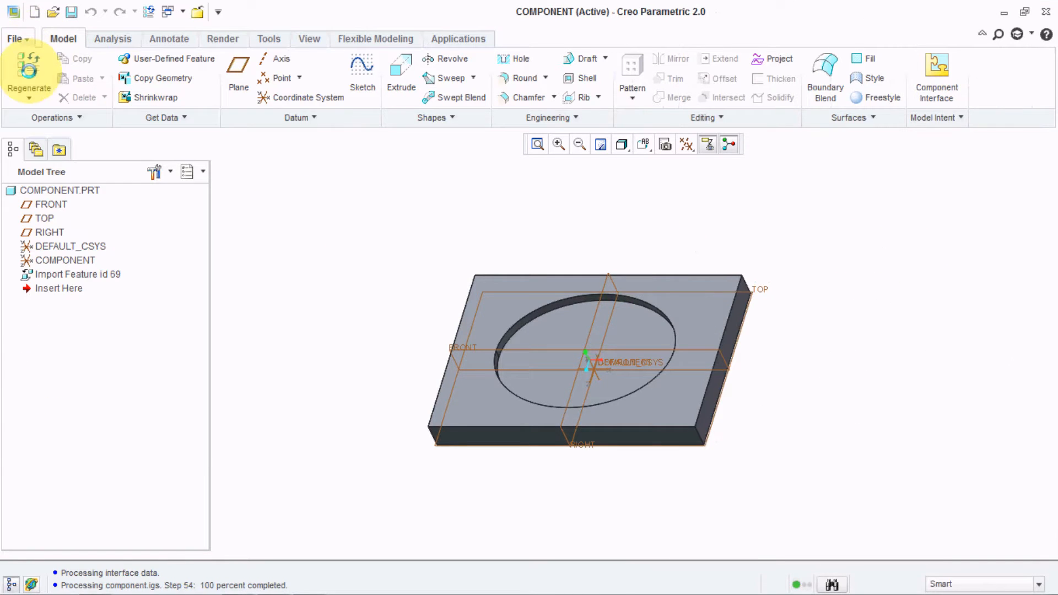
{"action": "left_click", "coordinate": [436, 276]}
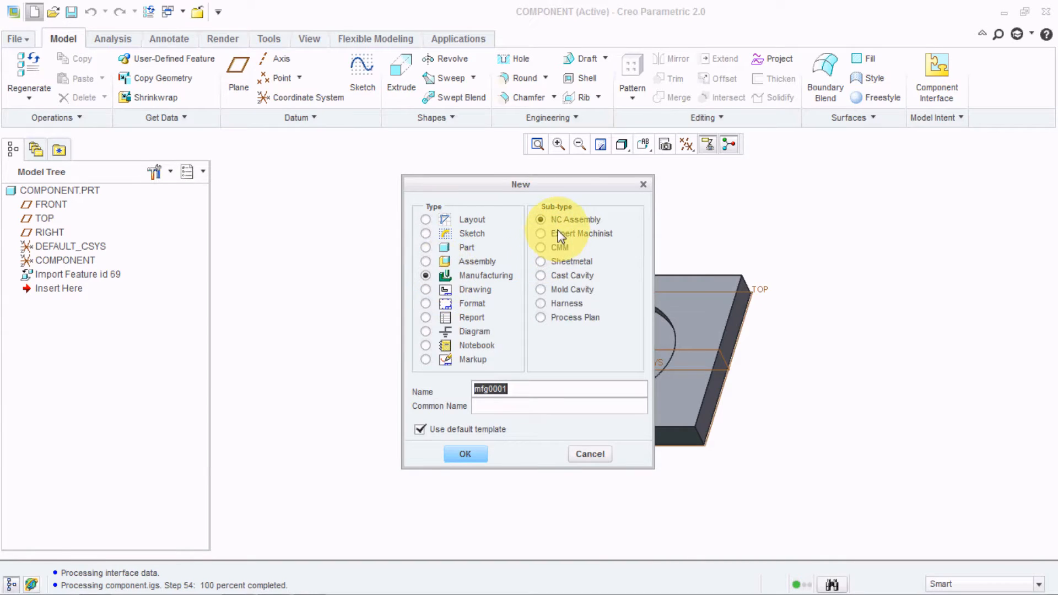
{"action": "type", "text": "test"}
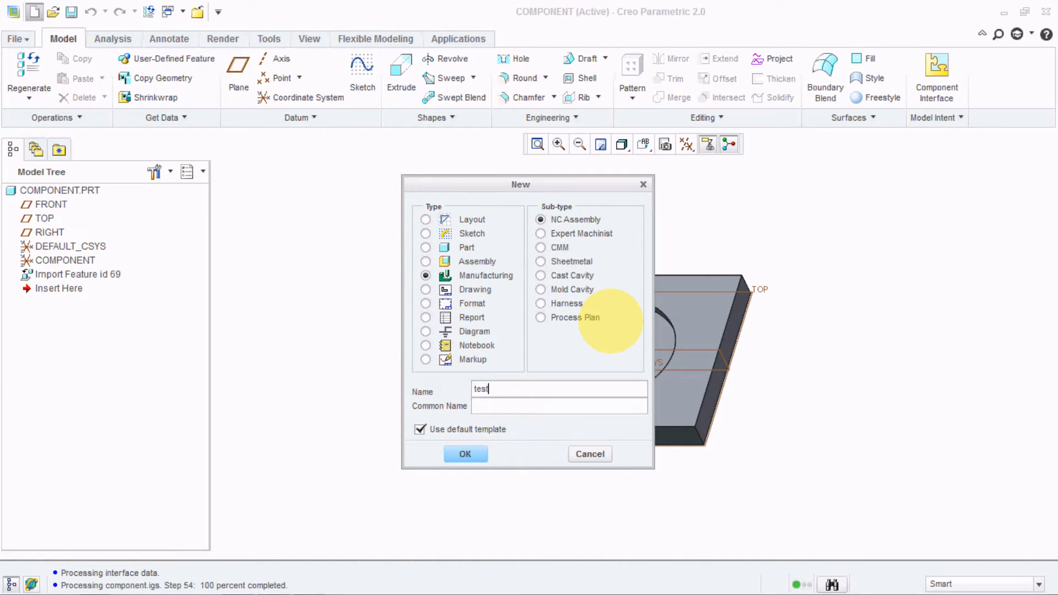
{"action": "left_click", "coordinate": [421, 431]}
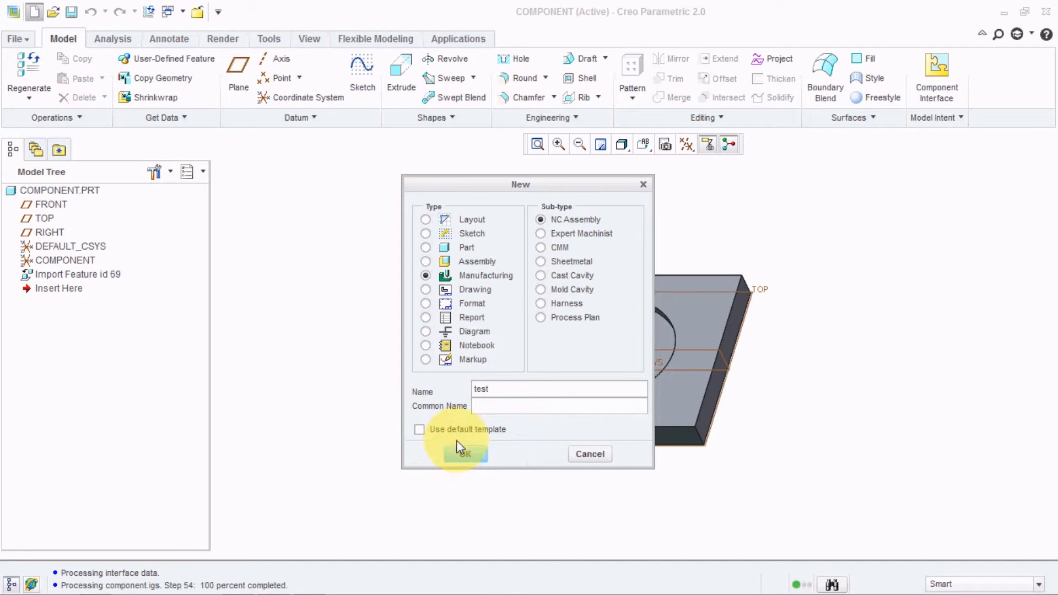
{"action": "left_click", "coordinate": [466, 454]}
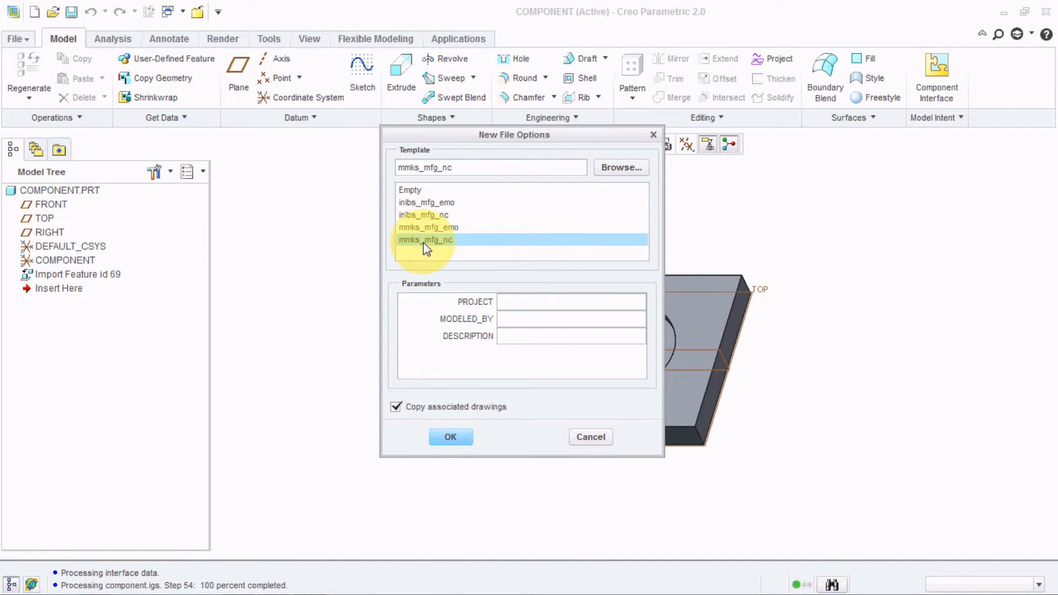
{"action": "left_click", "coordinate": [452, 437]}
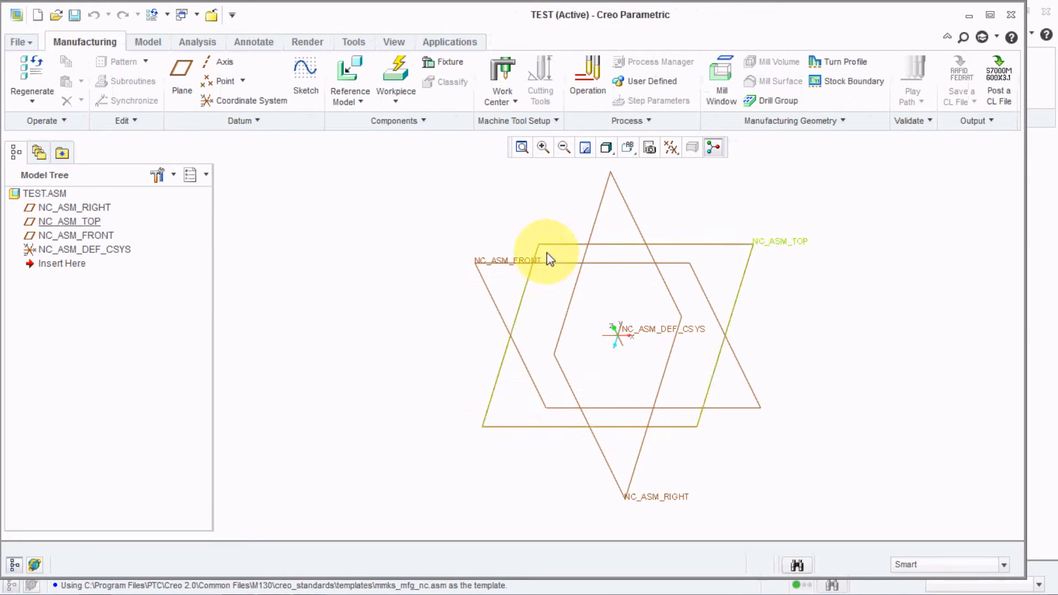
{"action": "left_click", "coordinate": [990, 15]}
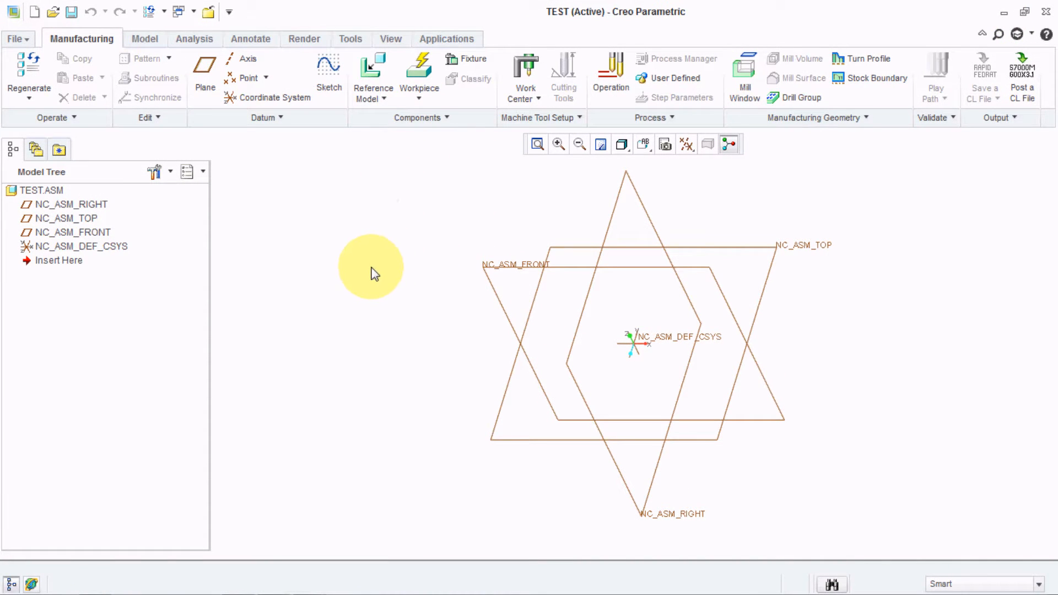
Assemble component.prt from the current session as the reference model, fully constrained with the Default constraint.
{"action": "left_click", "coordinate": [382, 95]}
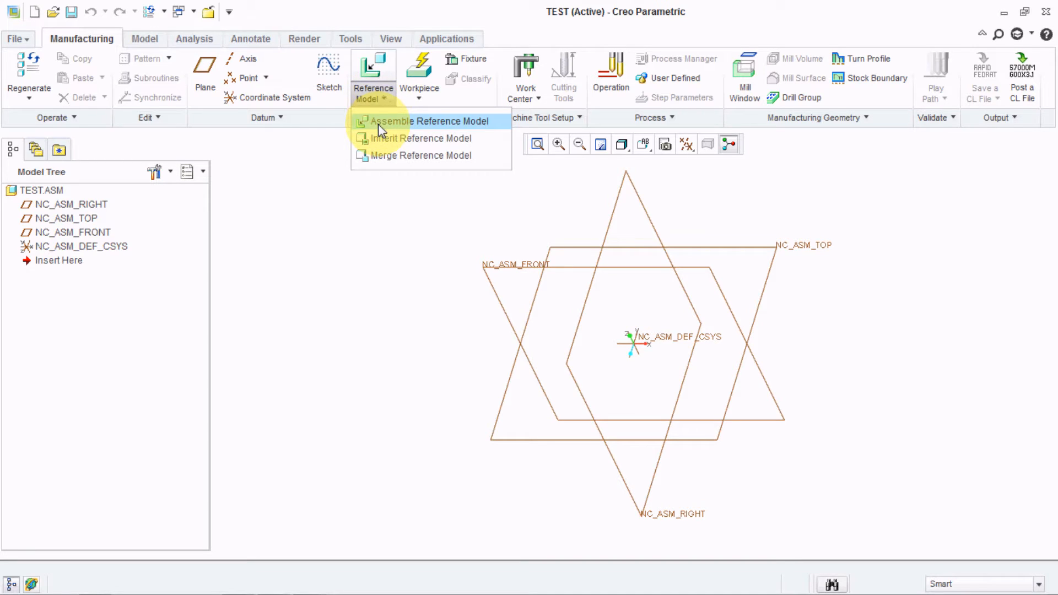
{"action": "left_click", "coordinate": [378, 123]}
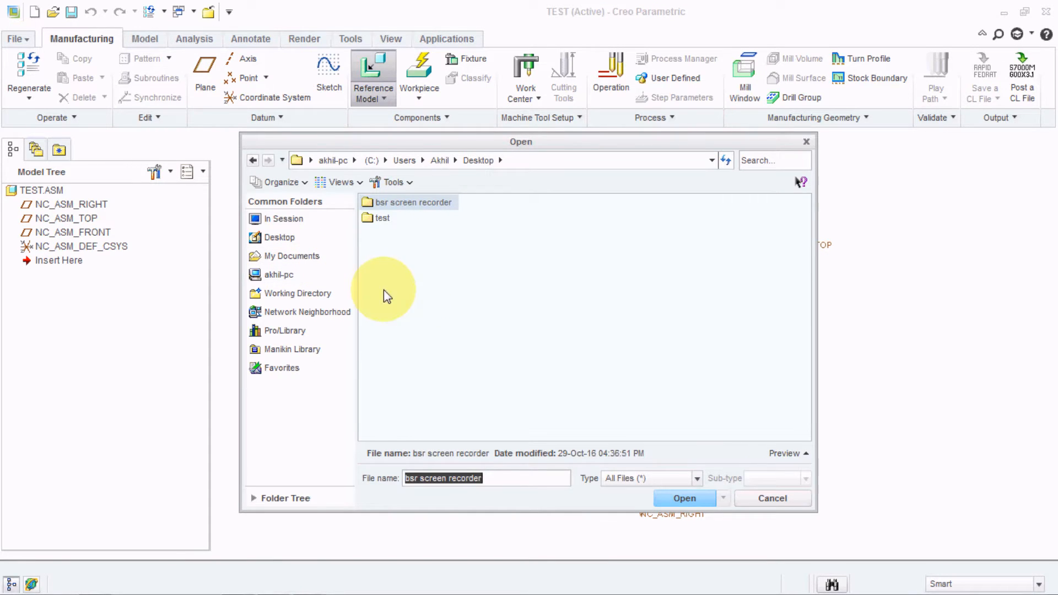
{"action": "left_click", "coordinate": [300, 219]}
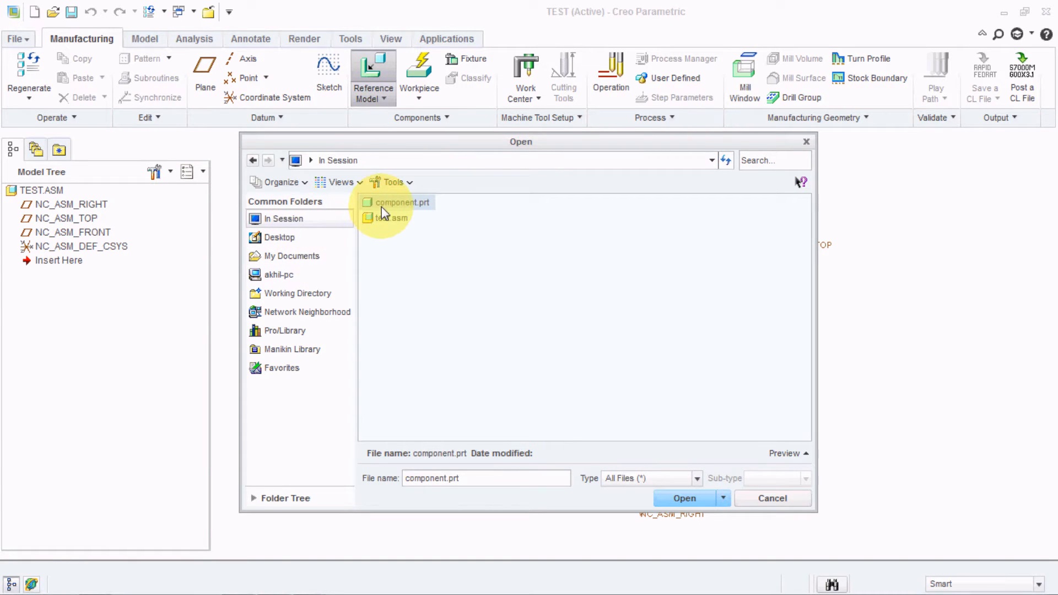
{"action": "left_click", "coordinate": [697, 496]}
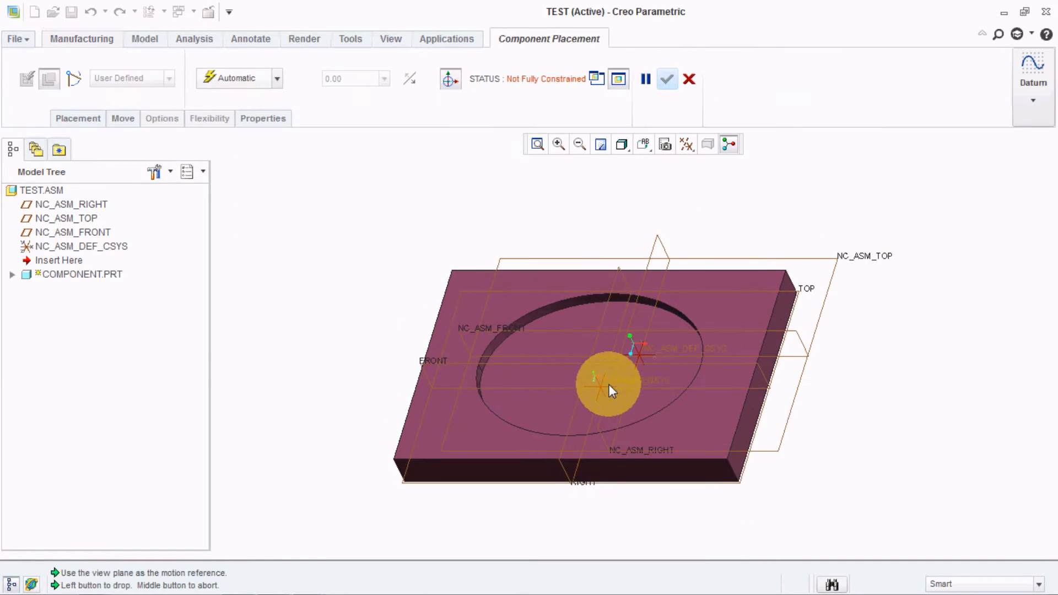
{"action": "left_click", "coordinate": [613, 384]}
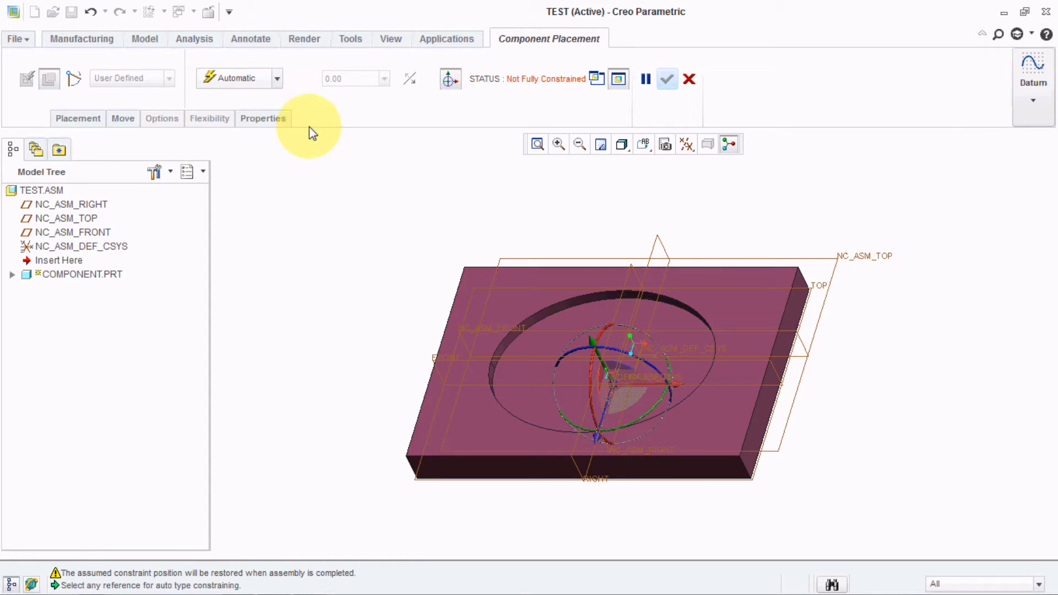
{"action": "left_click", "coordinate": [275, 80]}
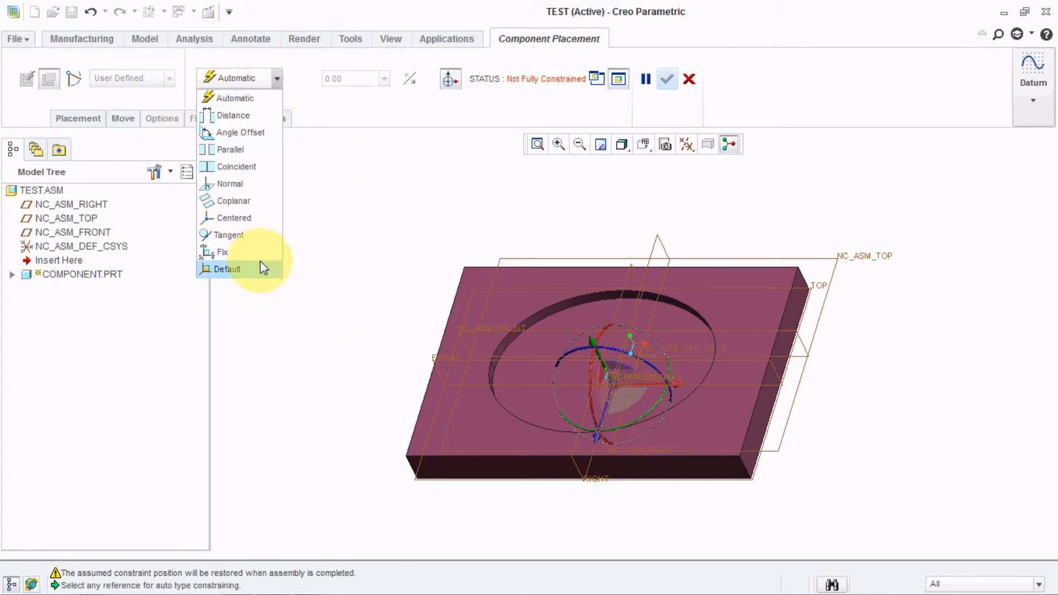
{"action": "left_click", "coordinate": [243, 271]}
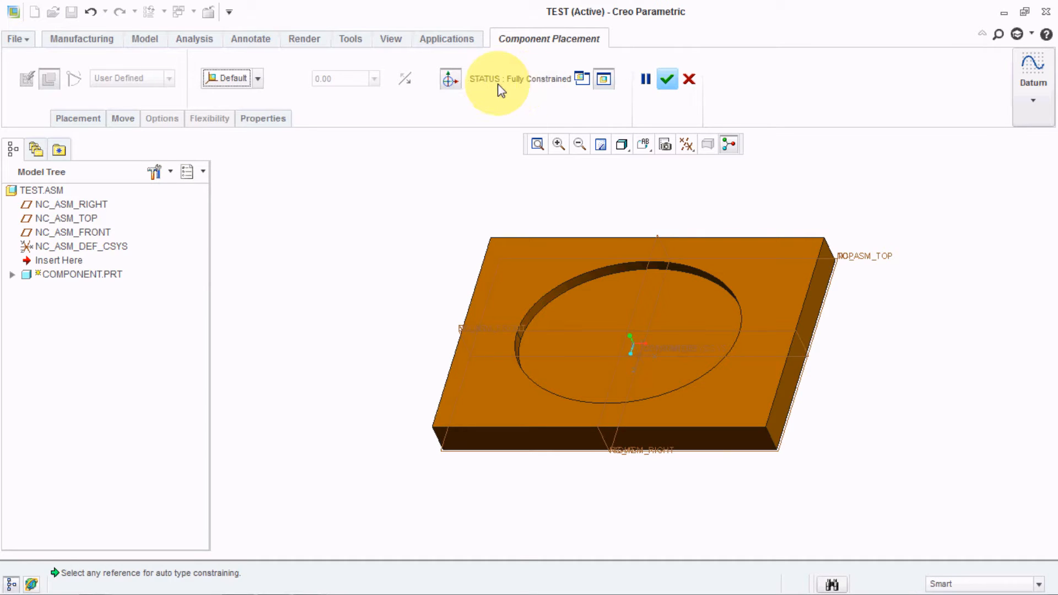
{"action": "left_click", "coordinate": [670, 85]}
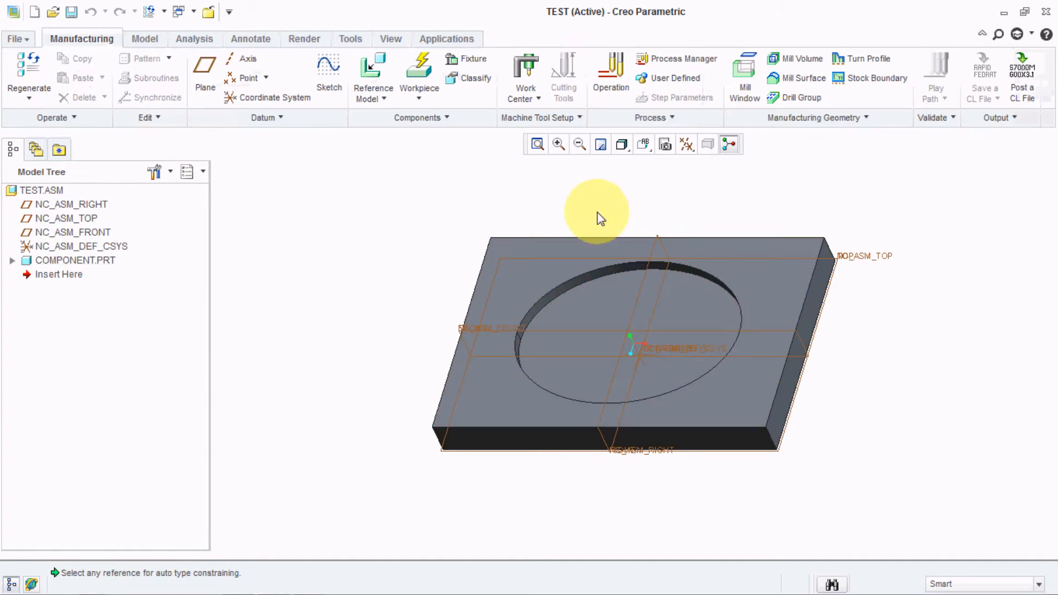
Create a rectangular automatic workpiece bounding the reference model, checking its dimension and offset options.
{"action": "left_click", "coordinate": [418, 95]}
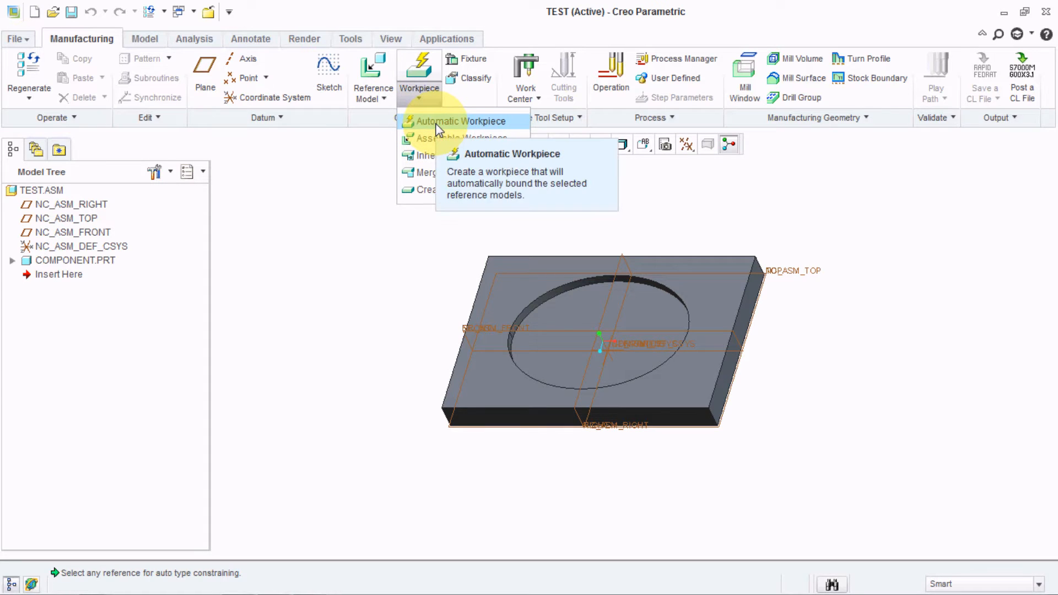
{"action": "left_click", "coordinate": [437, 128]}
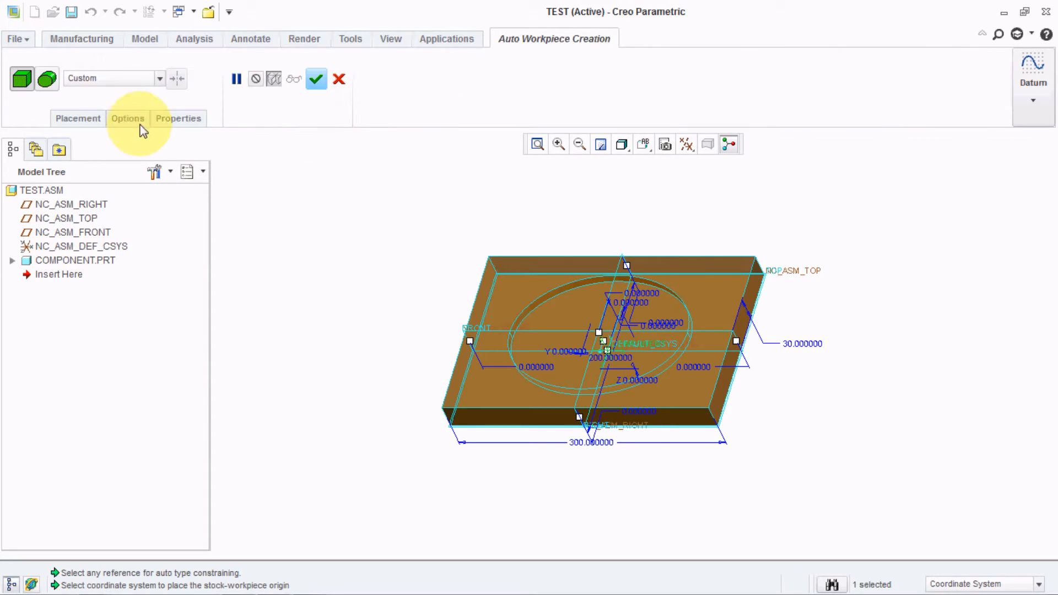
{"action": "mouse_move", "coordinate": [627, 267]}
{"action": "left_mouse_down"}
{"action": "mouse_move", "coordinate": [643, 201]}
{"action": "mouse_move", "coordinate": [626, 277]}
{"action": "left_mouse_up"}
{"action": "left_click", "coordinate": [128, 118]}
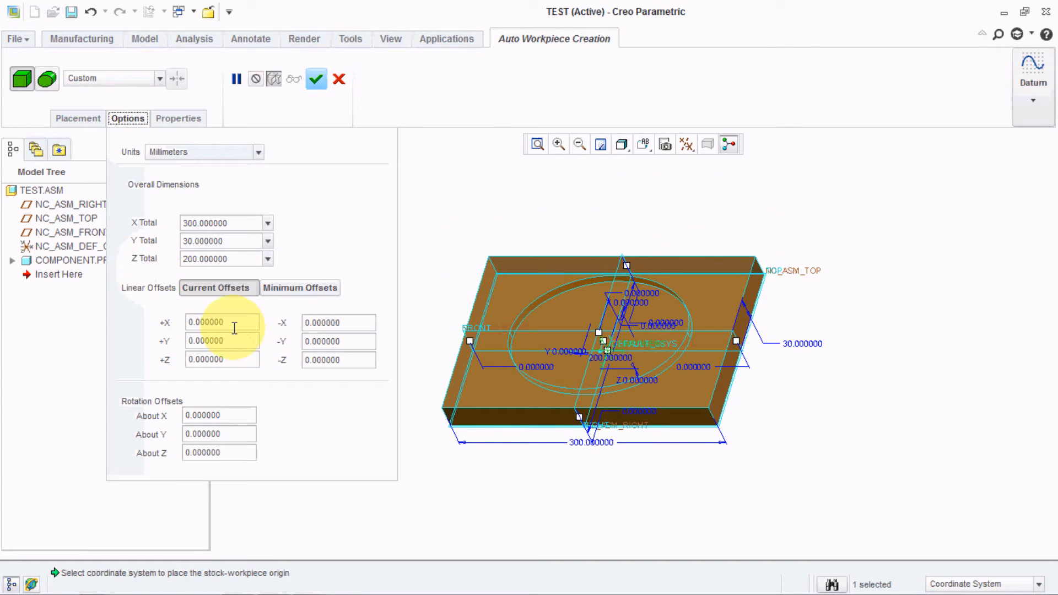
{"action": "left_click", "coordinate": [315, 81]}
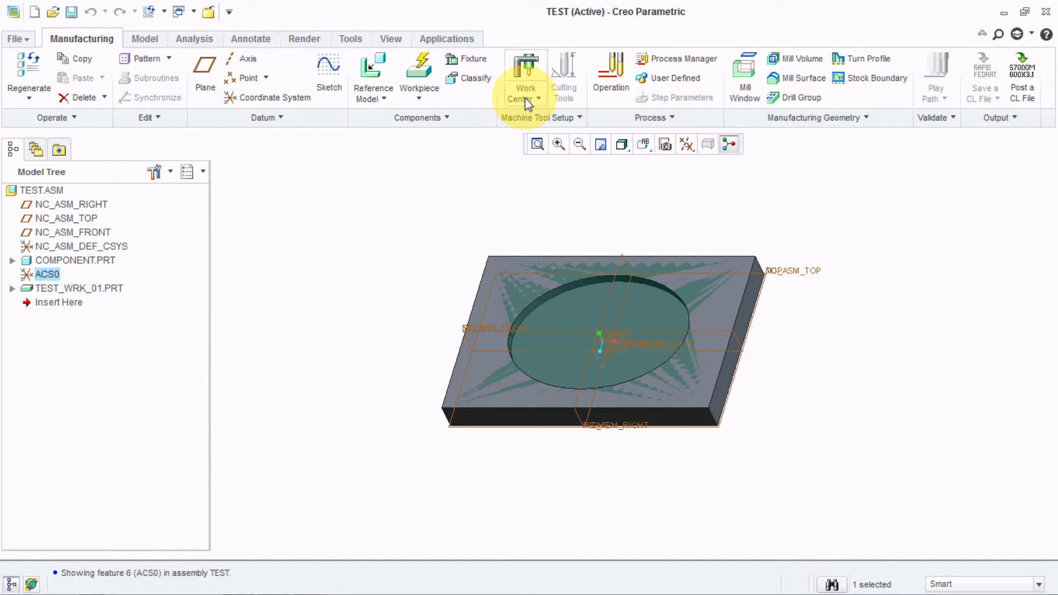
Create a 3-axis milling work center with its default settings.
{"action": "left_click", "coordinate": [526, 102]}
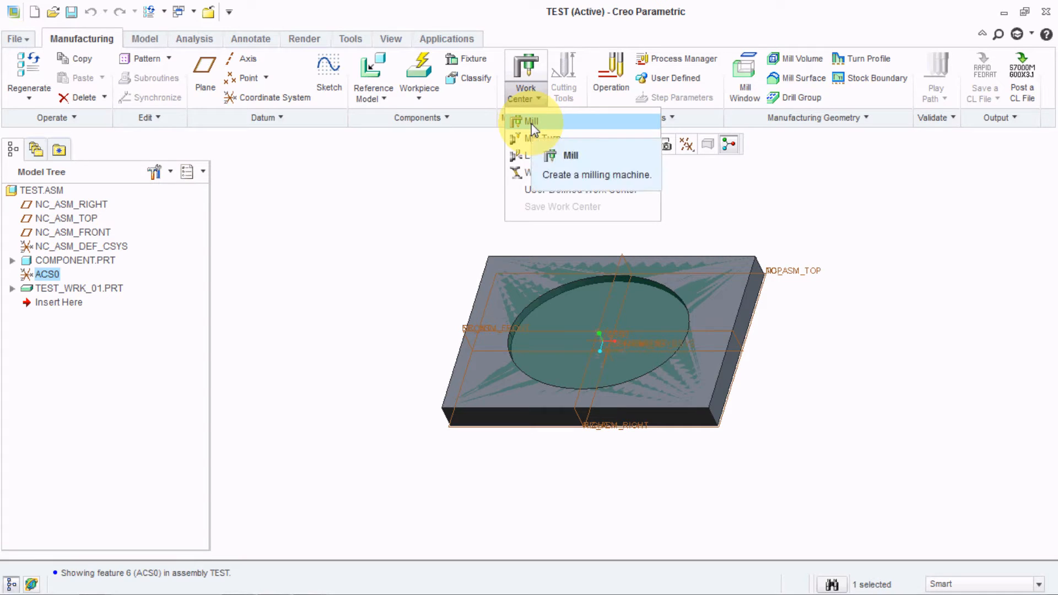
{"action": "left_click", "coordinate": [531, 123]}
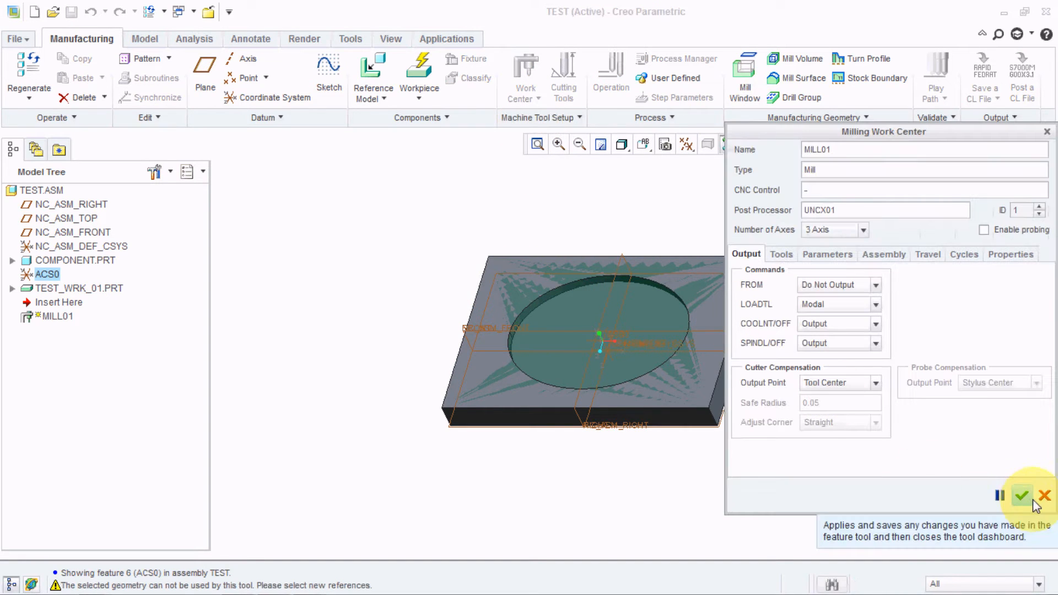
{"action": "left_click", "coordinate": [1024, 500]}
Start a new coordinate system with its origin on the far right corner vertex of the block's upper face.
{"action": "middle_click_drag", "start_coordinate": [761, 427], "coordinate": [739, 442]}
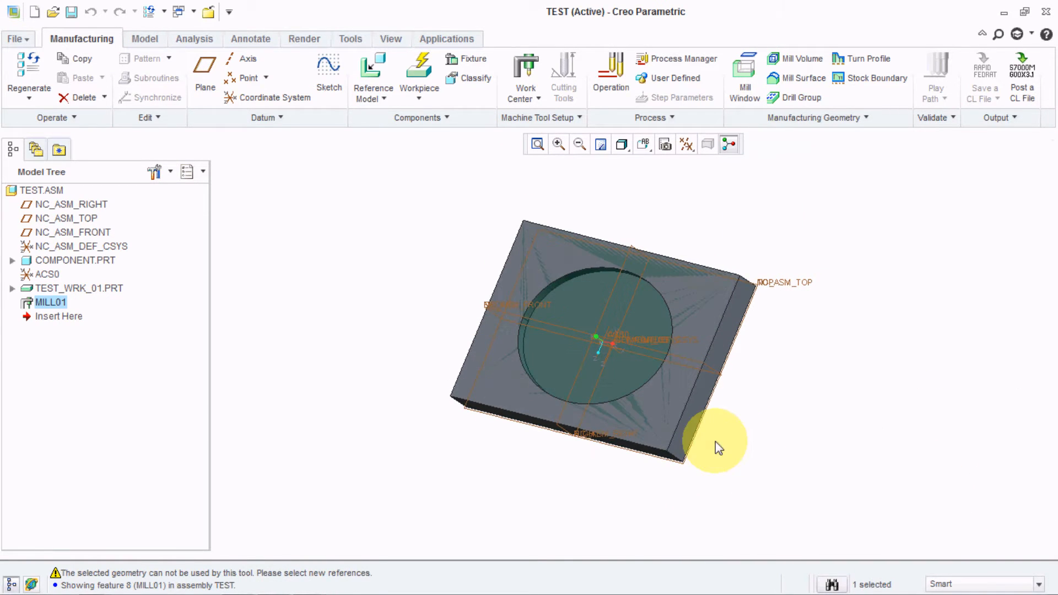
{"action": "left_click", "coordinate": [280, 99]}
{"action": "middle_click_drag", "start_coordinate": [742, 343], "coordinate": [739, 318]}
{"action": "mouse_move", "coordinate": [789, 380]}
{"action": "middle_mouse_down"}
{"action": "mouse_move", "coordinate": [748, 384]}
{"action": "mouse_move", "coordinate": [774, 303]}
{"action": "mouse_move", "coordinate": [784, 421]}
{"action": "mouse_move", "coordinate": [772, 394]}
{"action": "mouse_move", "coordinate": [777, 406]}
{"action": "middle_mouse_up"}
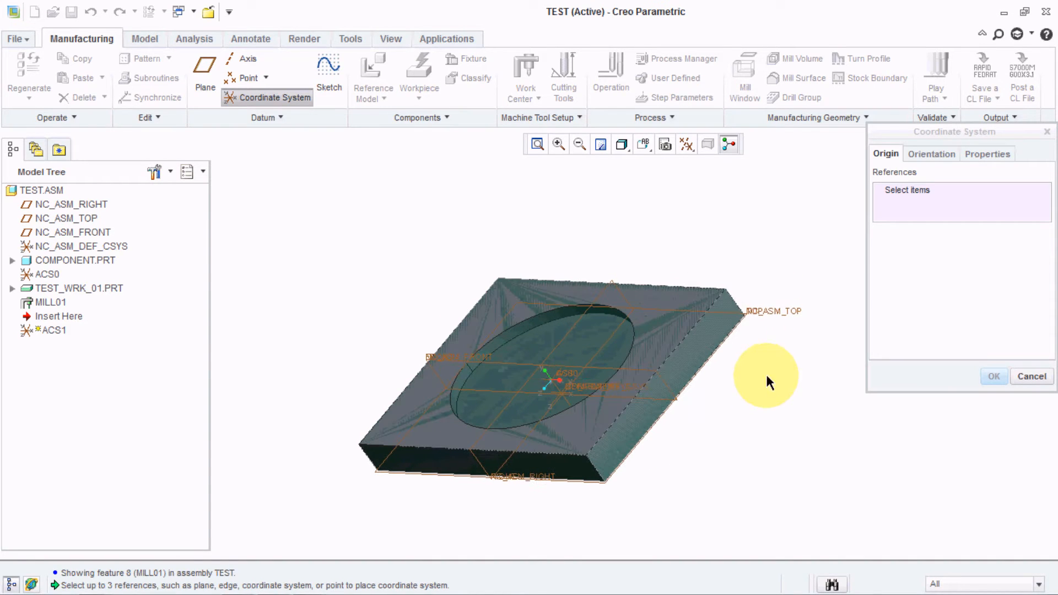
{"action": "left_click", "coordinate": [726, 288]}
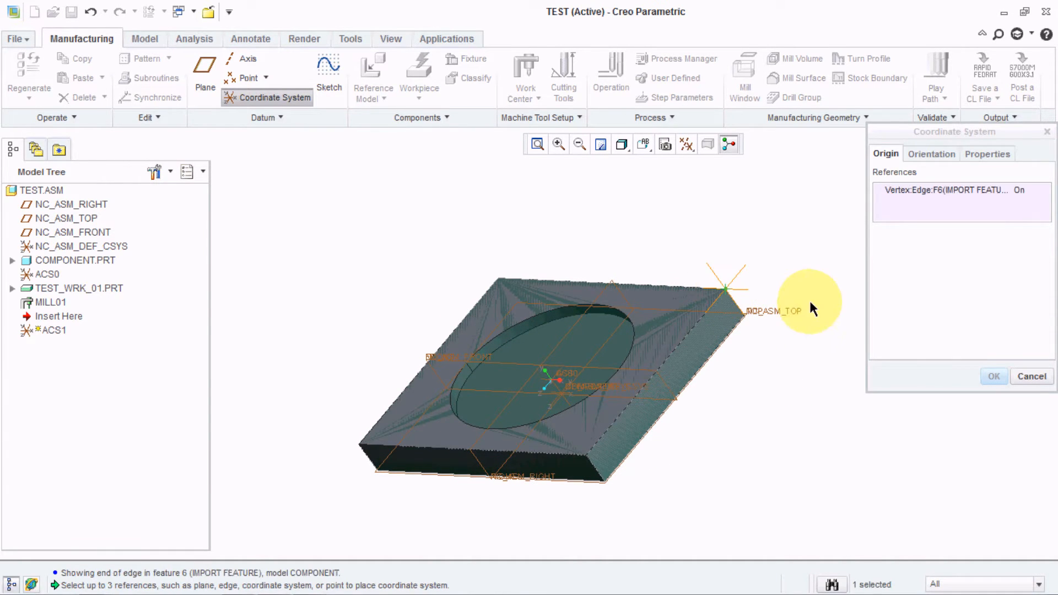
Orient the coordinate system with X along the block's far upper edge and Y along its adjoining side edge, flipping Y, and complete it.
{"action": "left_click", "coordinate": [930, 154]}
{"action": "left_click", "coordinate": [955, 237]}
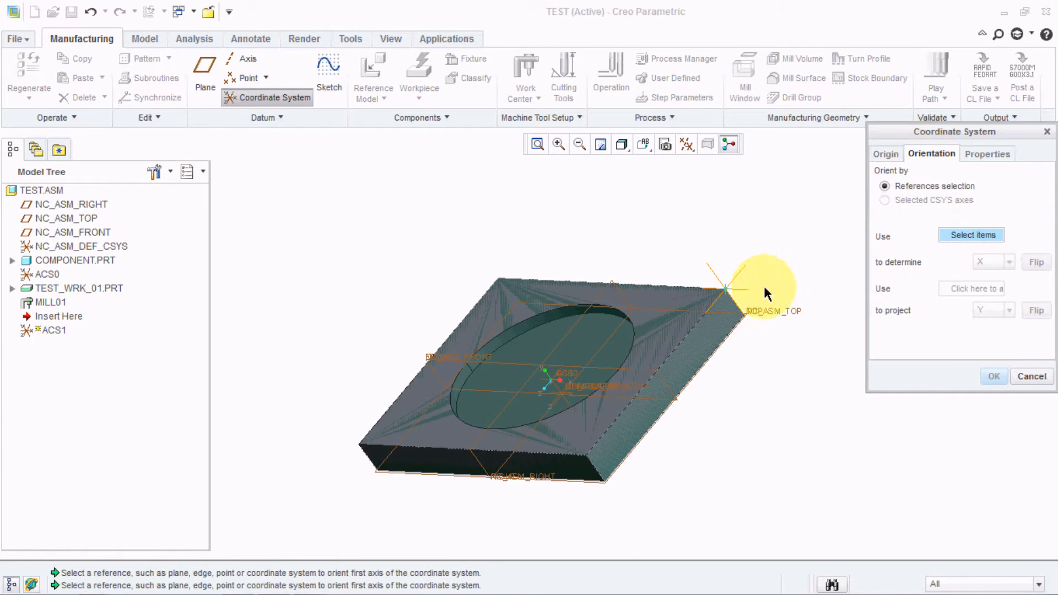
{"action": "left_click", "coordinate": [698, 333]}
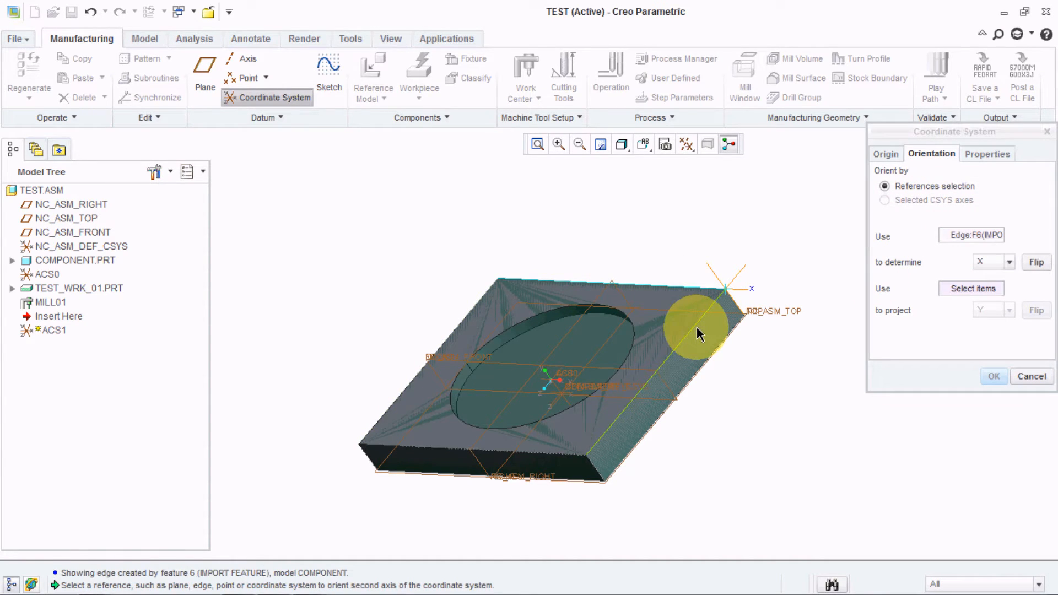
{"action": "left_click", "coordinate": [709, 346]}
{"action": "middle_click_drag", "start_coordinate": [805, 376], "coordinate": [671, 327]}
{"action": "scroll", "coordinate": [671, 322], "scroll_direction": "down", "scroll_amount": 2}
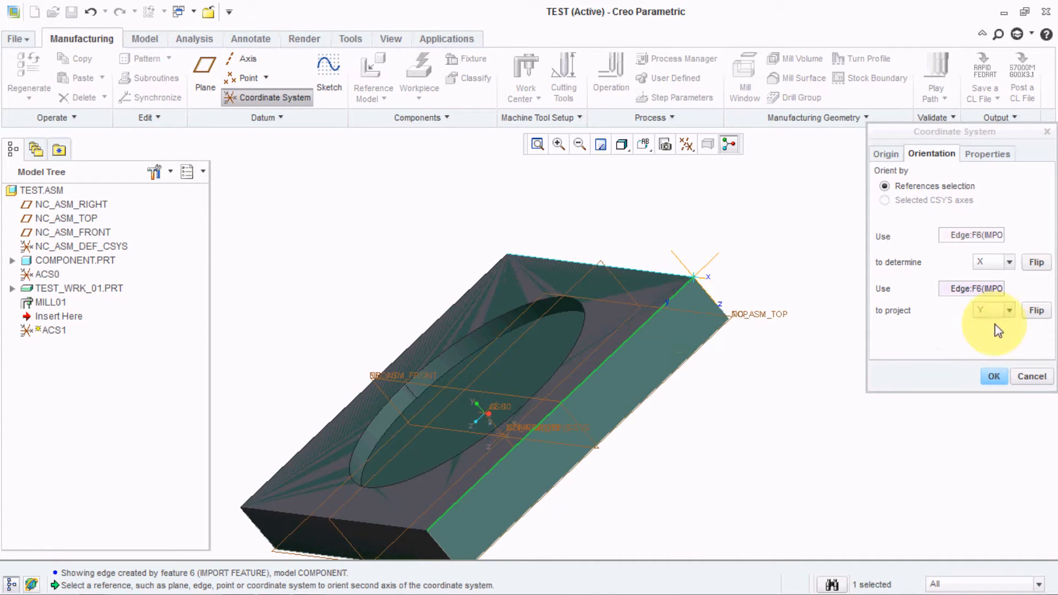
{"action": "left_click", "coordinate": [1043, 313]}
{"action": "mouse_move", "coordinate": [762, 365]}
{"action": "middle_mouse_down"}
{"action": "mouse_move", "coordinate": [749, 381]}
{"action": "mouse_move", "coordinate": [763, 371]}
{"action": "middle_mouse_up"}
{"action": "left_click", "coordinate": [995, 377]}
{"action": "middle_click_drag", "start_coordinate": [712, 401], "coordinate": [766, 402]}
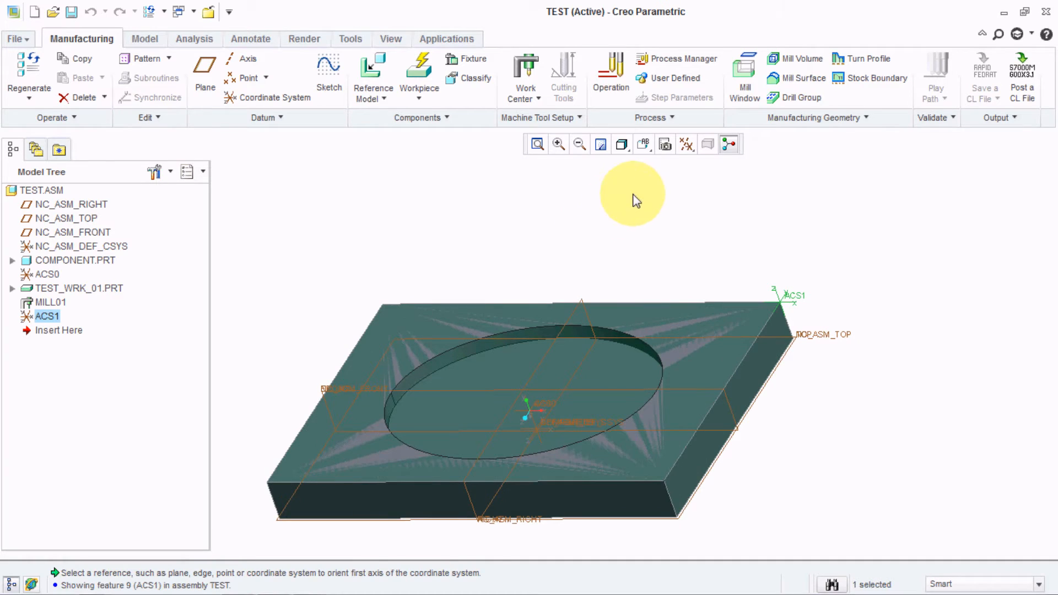
Start a milling operation on work center MILL01 with ACS1 as its program zero.
{"action": "left_click", "coordinate": [623, 98]}
{"action": "middle_click_drag", "start_coordinate": [667, 260], "coordinate": [675, 250]}
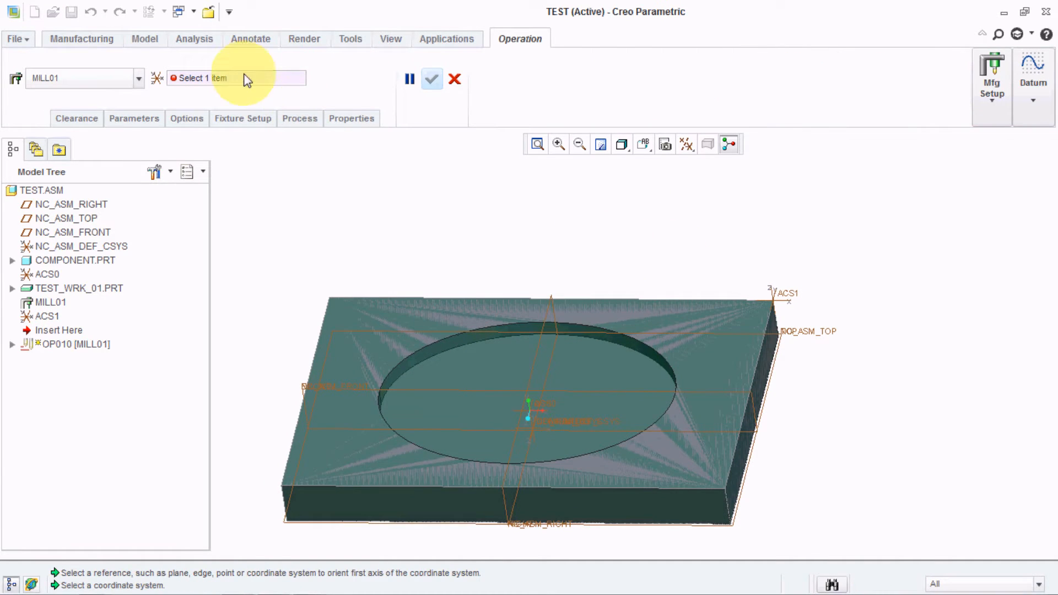
{"action": "left_click", "coordinate": [48, 318]}
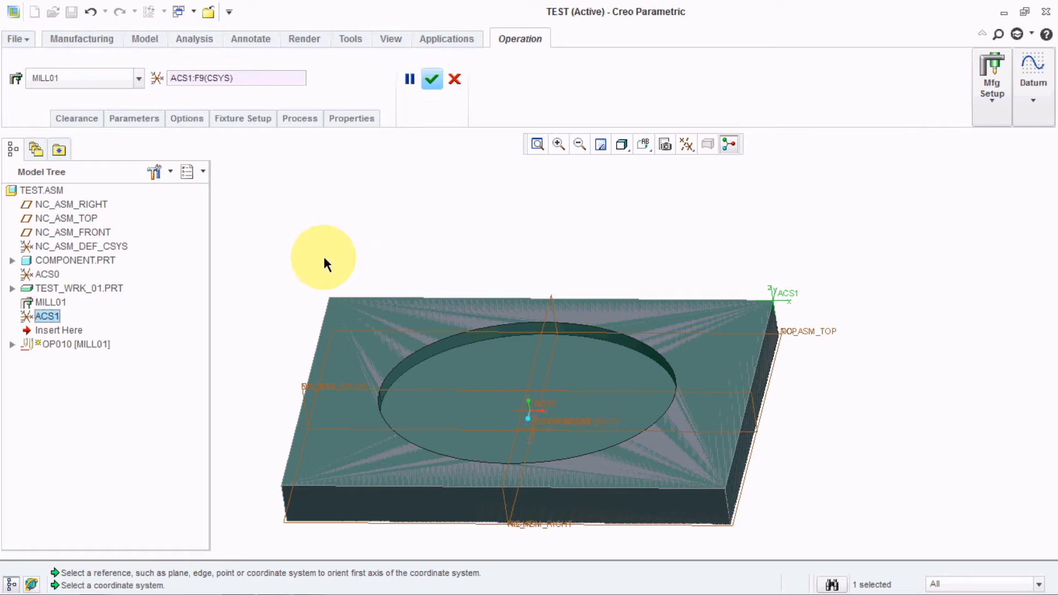
Define the operation's retract as a plane offset 5 from the block's upper face, and complete the operation.
{"action": "left_click", "coordinate": [91, 125]}
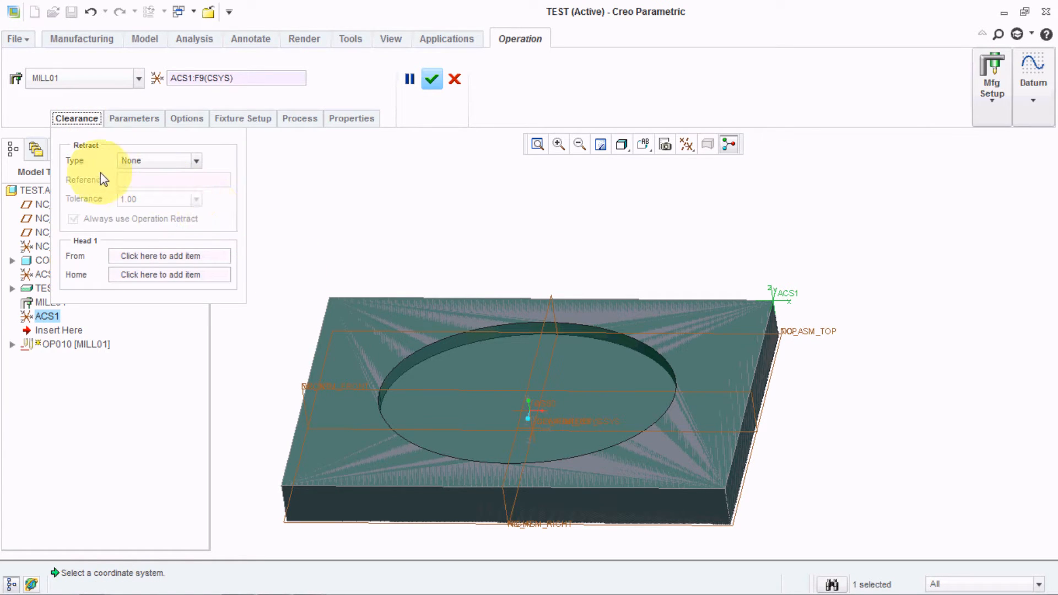
{"action": "left_click", "coordinate": [138, 161]}
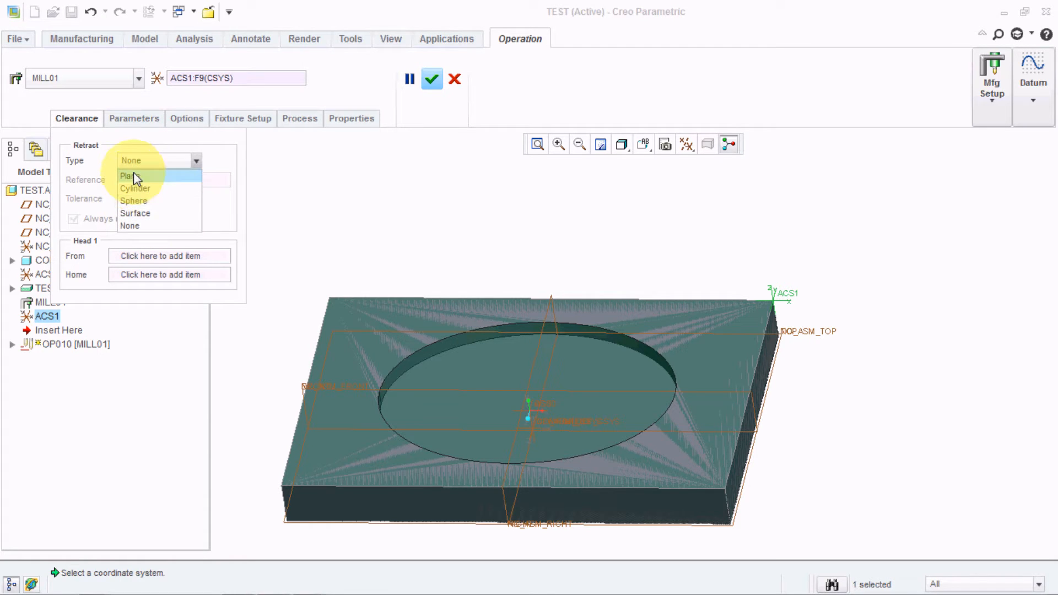
{"action": "left_click", "coordinate": [140, 176]}
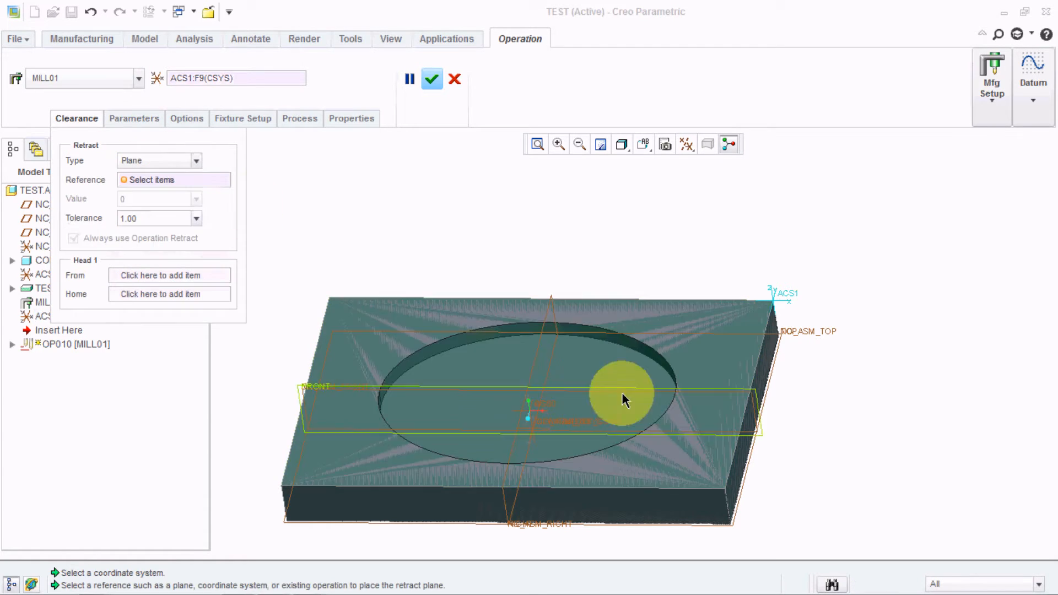
{"action": "scroll", "coordinate": [700, 407], "scroll_direction": "down", "scroll_amount": 3}
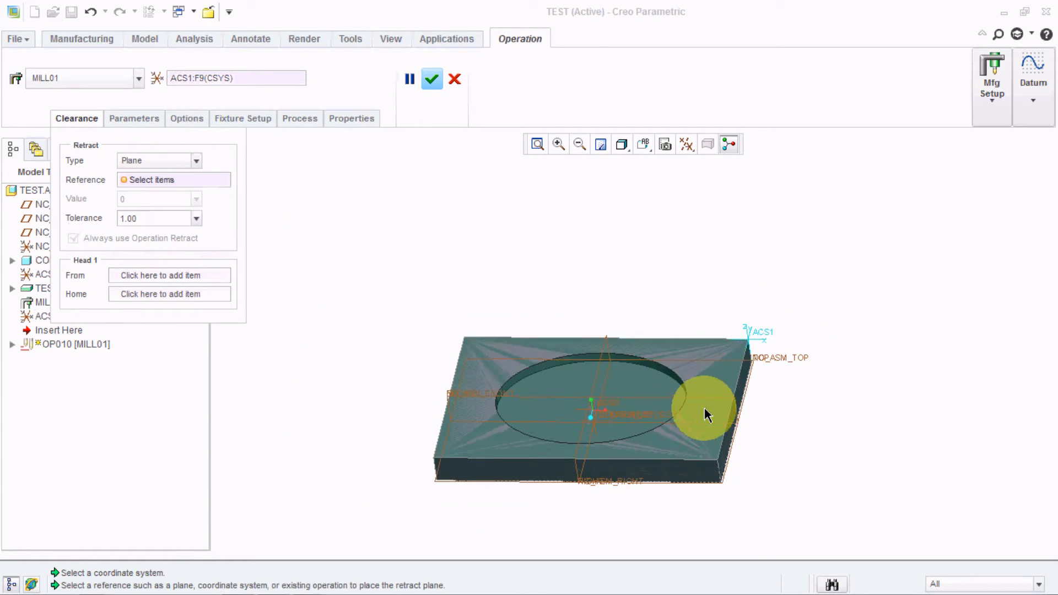
{"action": "left_click", "coordinate": [699, 451]}
{"action": "middle_click_drag", "start_coordinate": [763, 473], "coordinate": [772, 463]}
{"action": "left_click", "coordinate": [145, 199]}
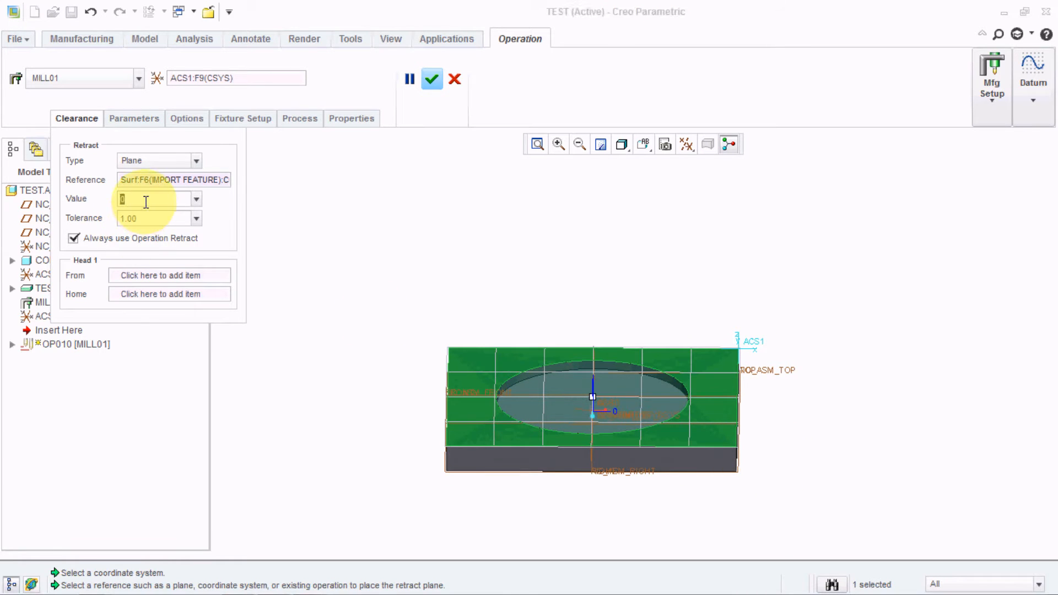
{"action": "type", "text": "5"}
{"action": "key", "text": "Return"}
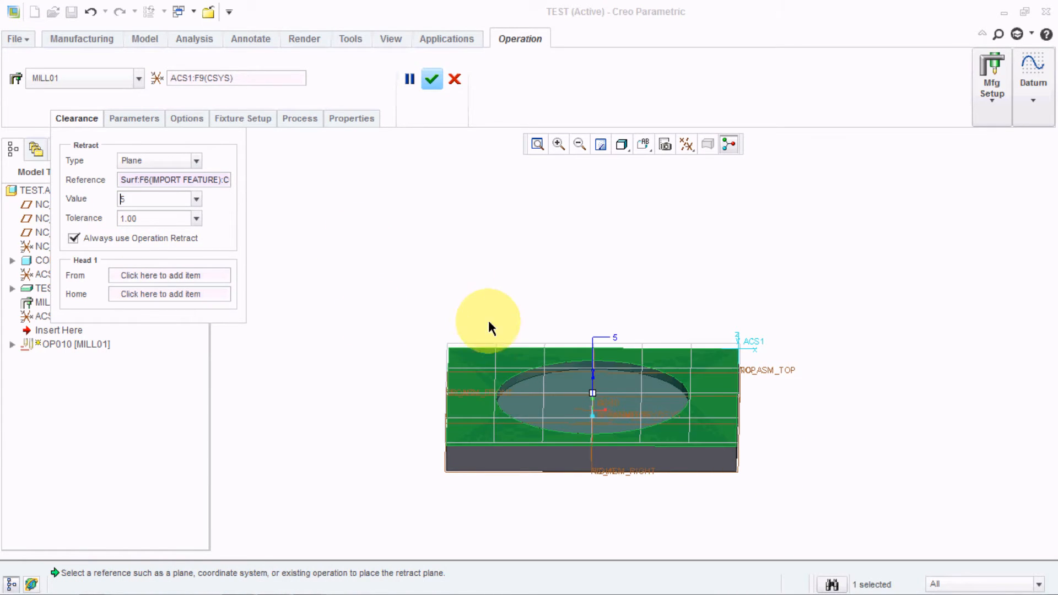
{"action": "mouse_move", "coordinate": [505, 386]}
{"action": "middle_mouse_down"}
{"action": "mouse_move", "coordinate": [499, 359]}
{"action": "mouse_move", "coordinate": [507, 395]}
{"action": "middle_mouse_up"}
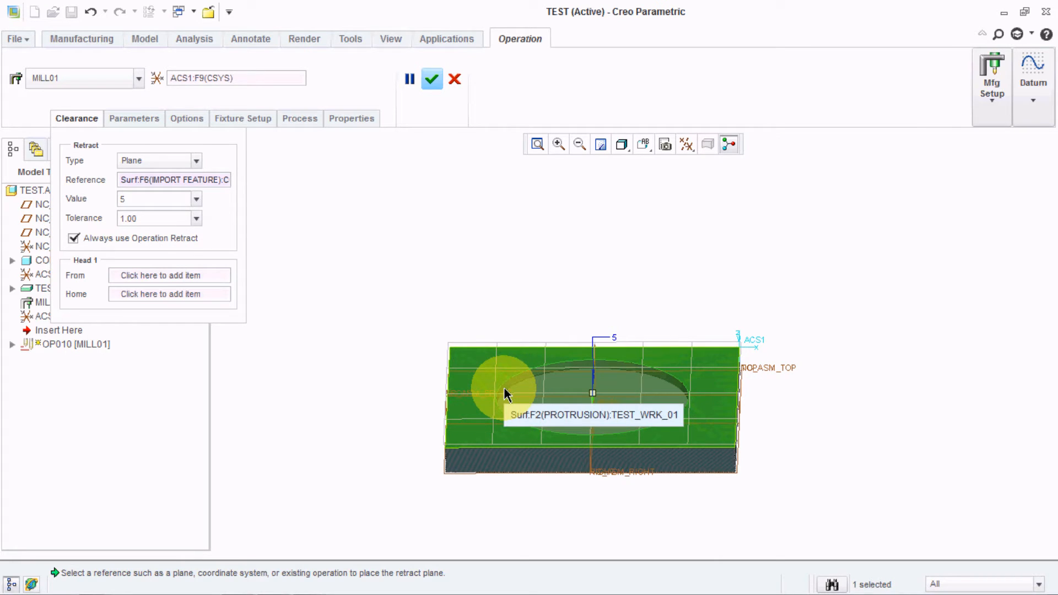
{"action": "left_click", "coordinate": [433, 80]}
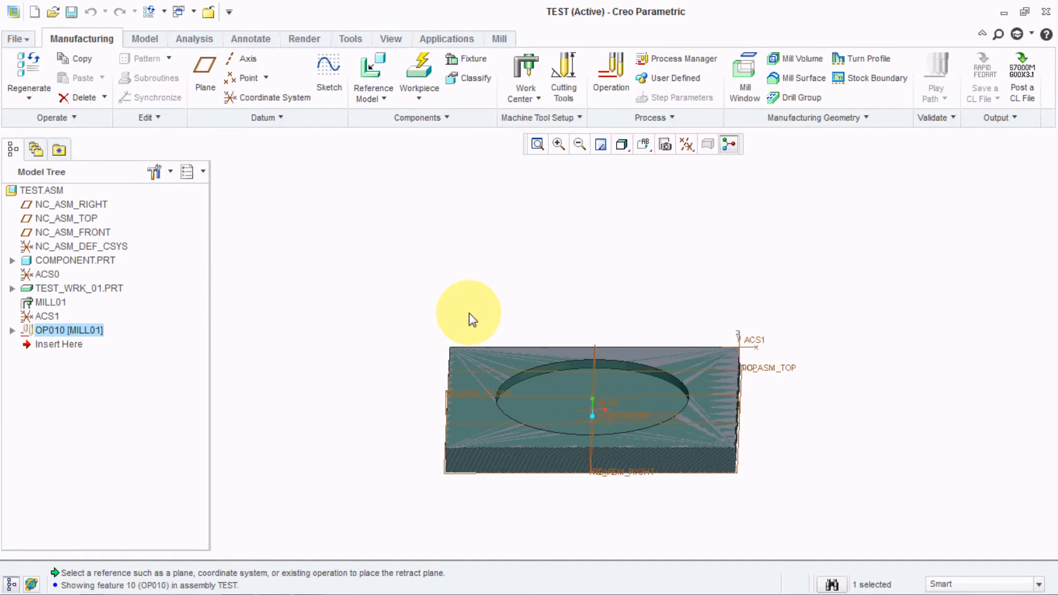
Start a Volume Rough sequence and choose Tool, Parameters and Volume, instead of Window, as the elements to define.
{"action": "left_click", "coordinate": [499, 39]}
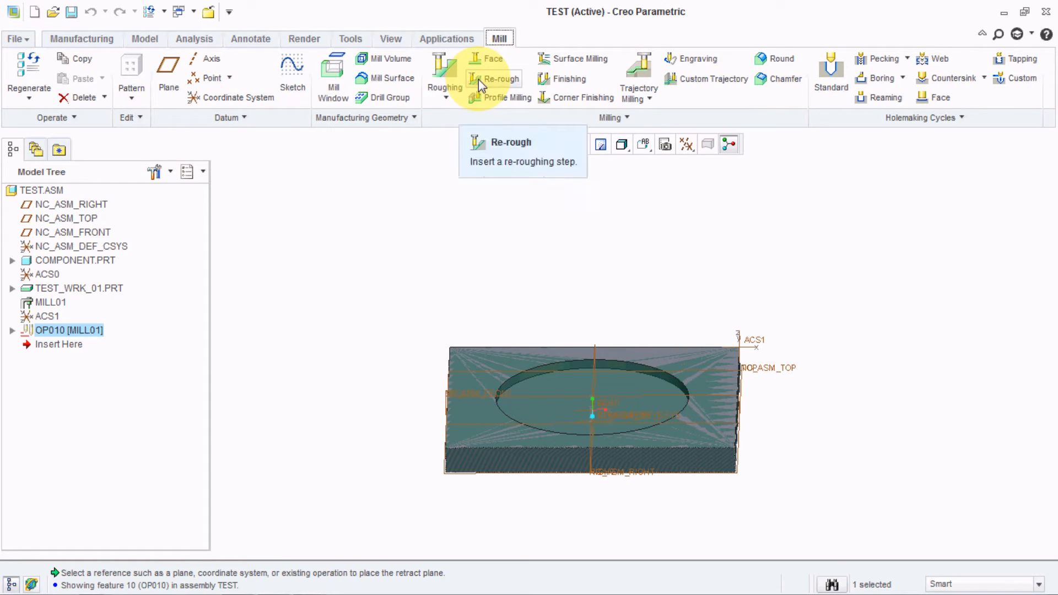
{"action": "left_click", "coordinate": [447, 99]}
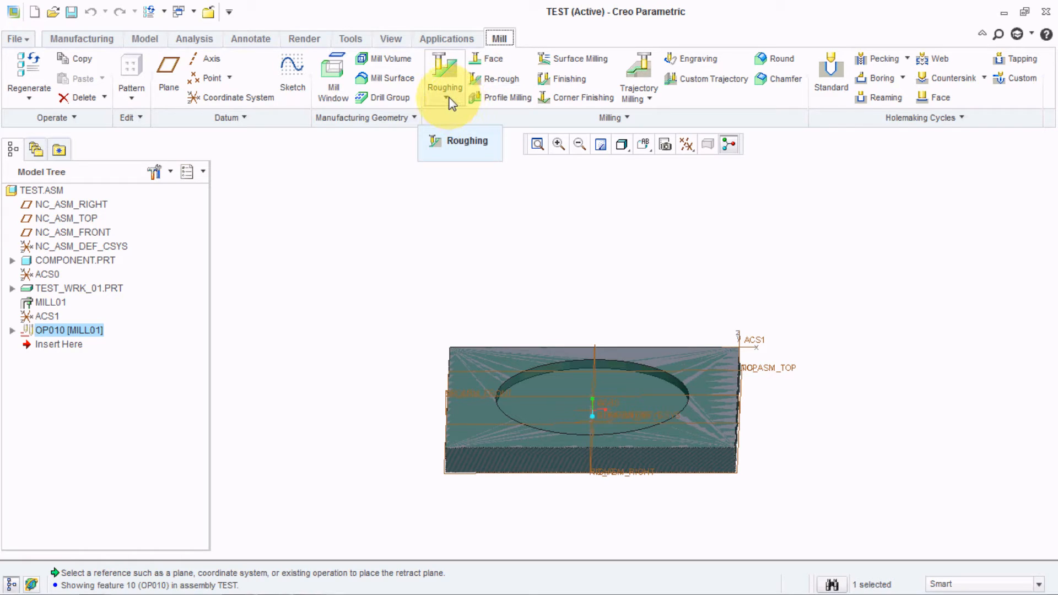
{"action": "left_click", "coordinate": [450, 101]}
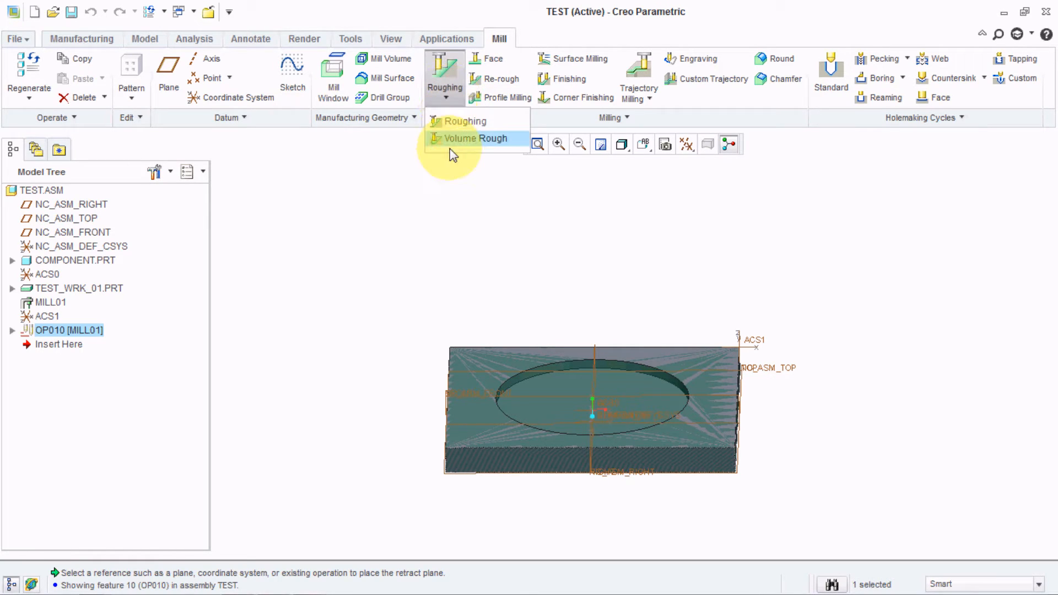
{"action": "left_click", "coordinate": [474, 138]}
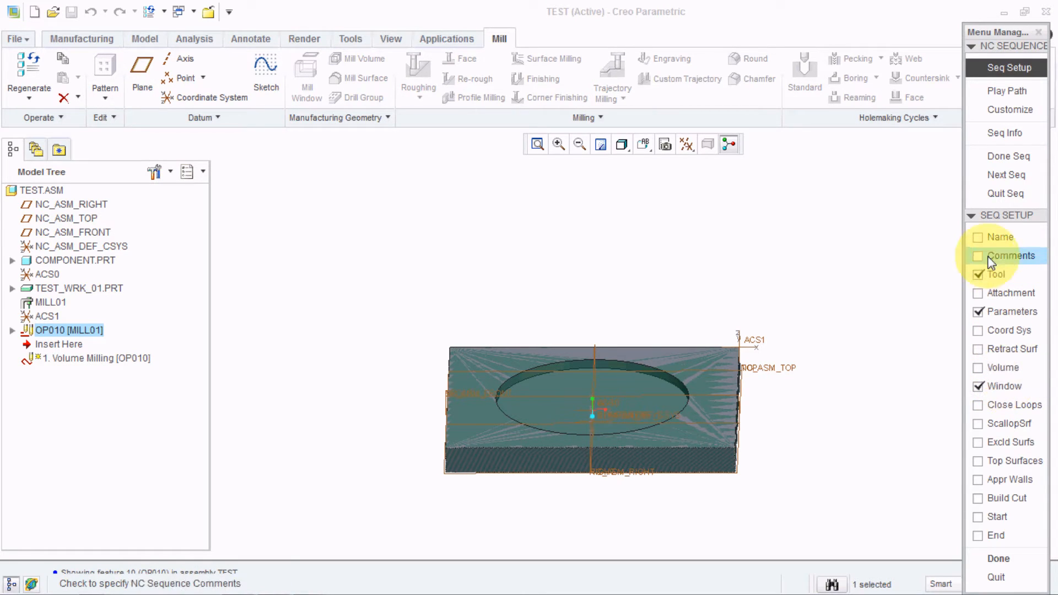
{"action": "left_click", "coordinate": [986, 370]}
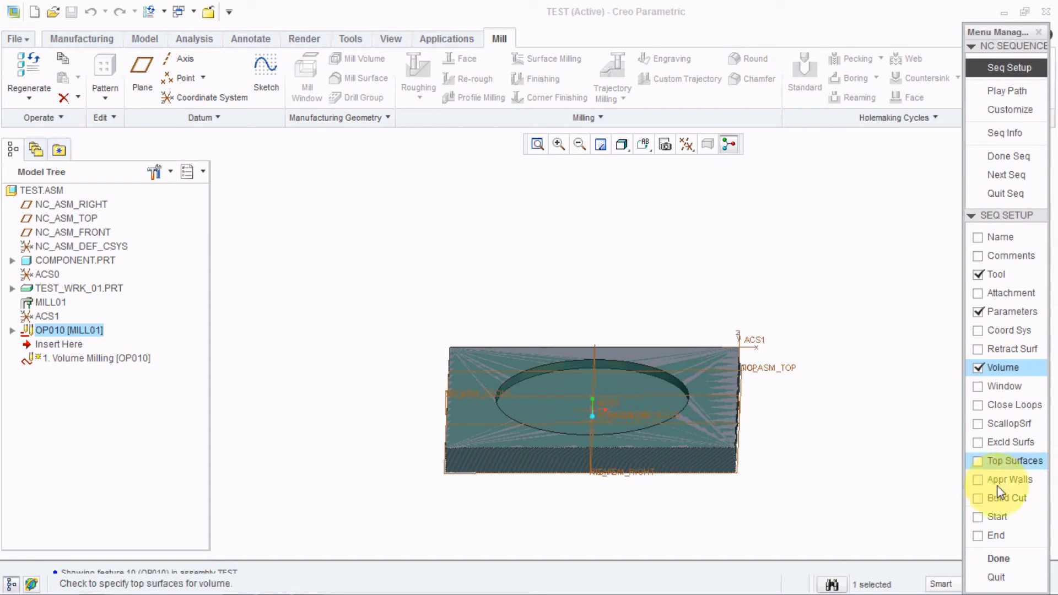
{"action": "left_click", "coordinate": [995, 559]}
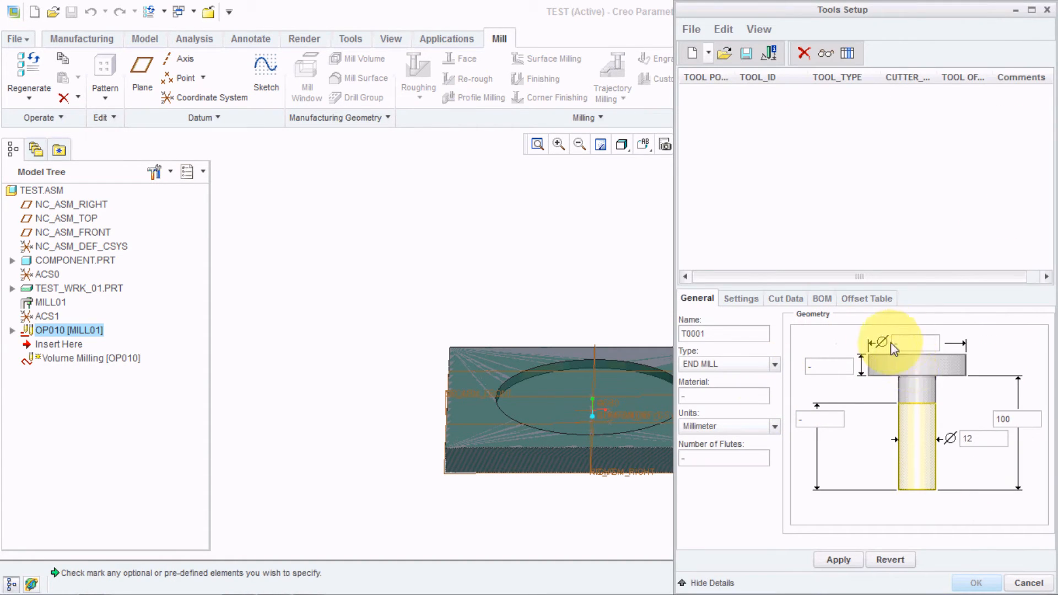
Define end mill T0001 with a 5 mm cutter diameter and 50 mm length, and accept it for the sequence.
{"action": "left_click", "coordinate": [975, 440]}
{"action": "type", "text": "12"}
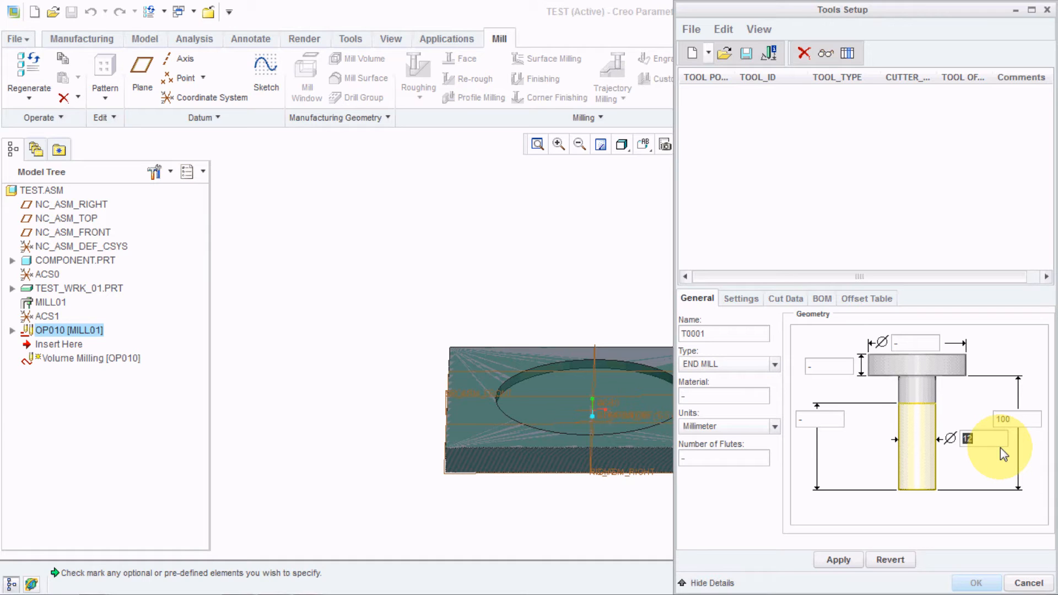
{"action": "type", "text": "5"}
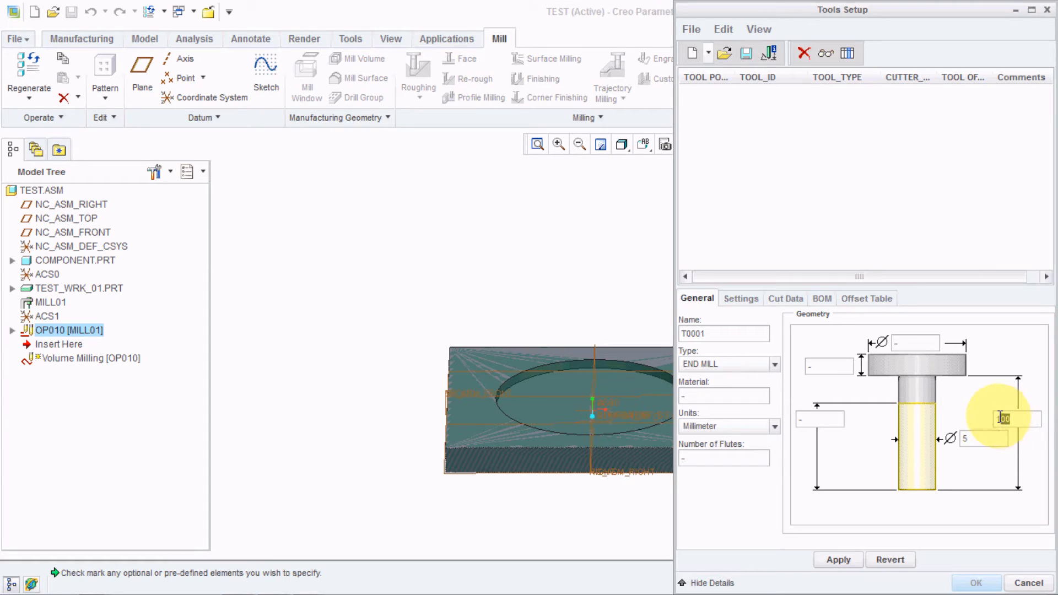
{"action": "left_click_drag", "start_coordinate": [980, 420], "coordinate": [1025, 419]}
{"action": "type", "text": "50"}
{"action": "left_click", "coordinate": [839, 560]}
{"action": "left_click", "coordinate": [975, 583]}
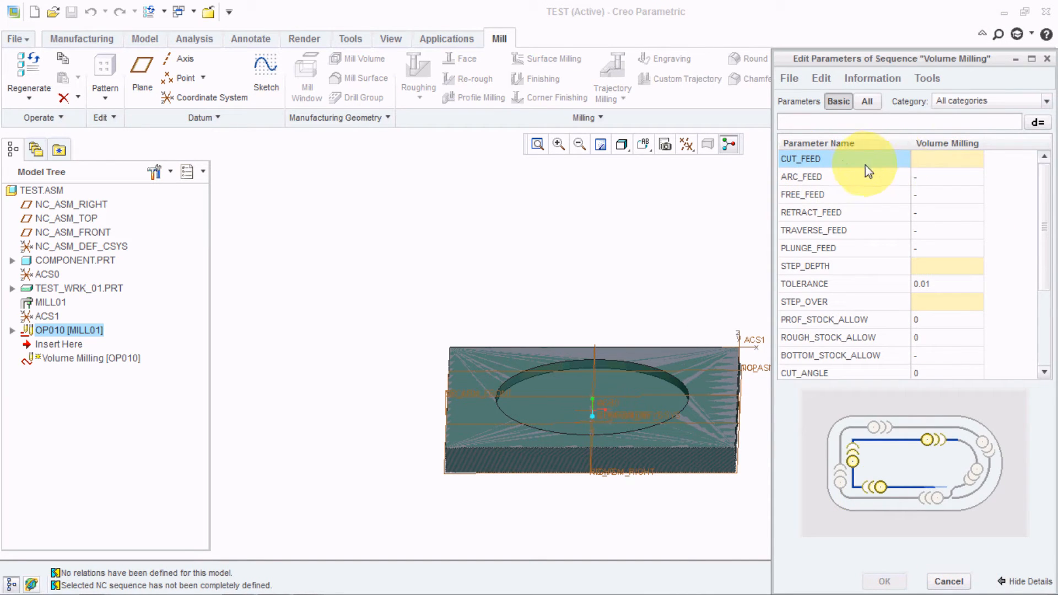
Set the volume milling CUT_FEED to 50, STEP_DEPTH to 0.2 and STEP_OVER to 2.
{"action": "left_click_drag", "start_coordinate": [1043, 196], "coordinate": [1046, 224]}
{"action": "left_click", "coordinate": [965, 160]}
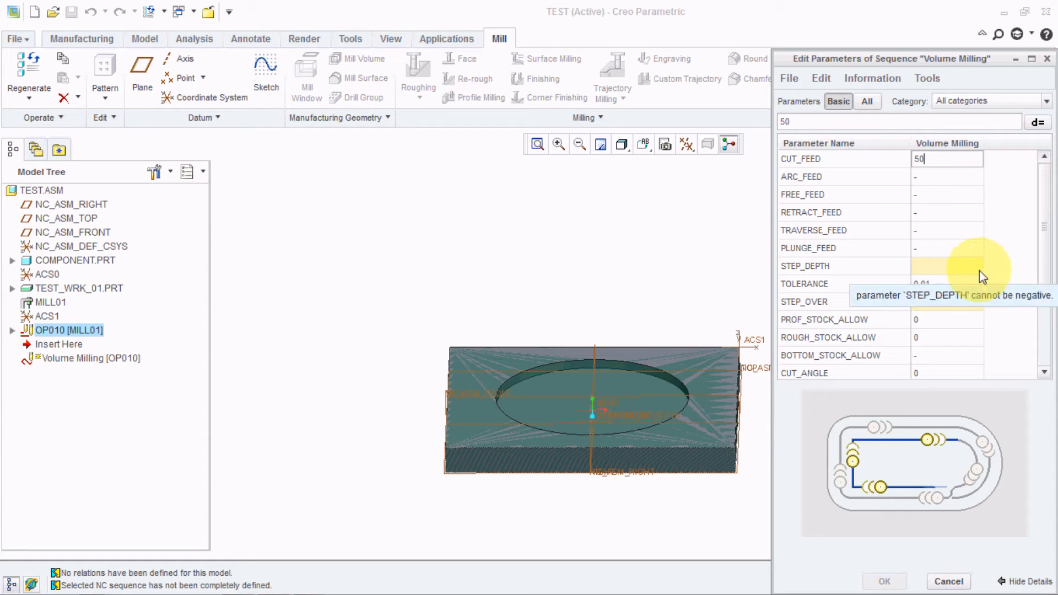
{"action": "left_click", "coordinate": [974, 268]}
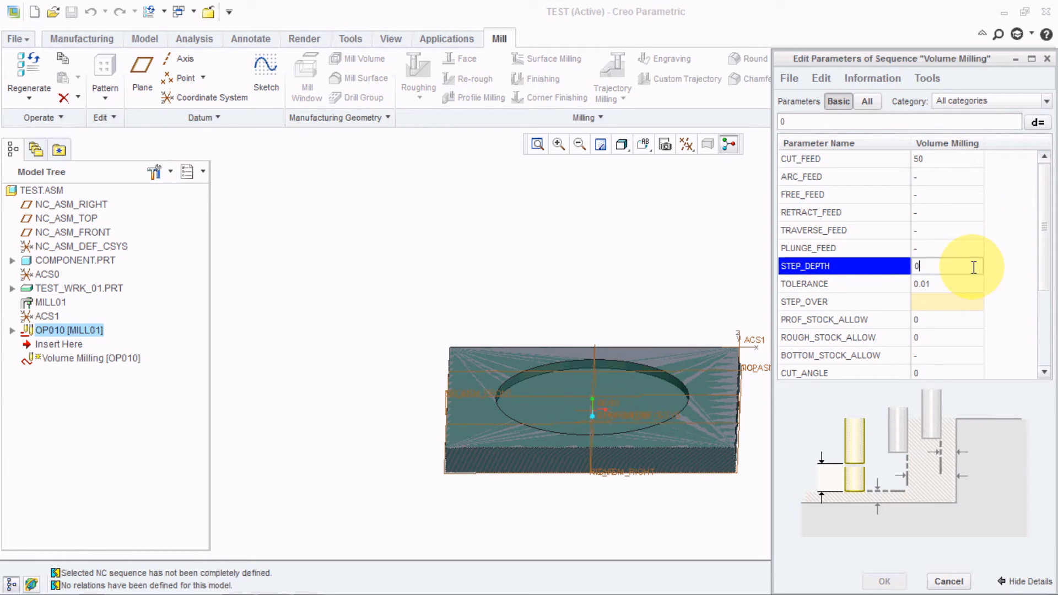
{"action": "left_click", "coordinate": [957, 305]}
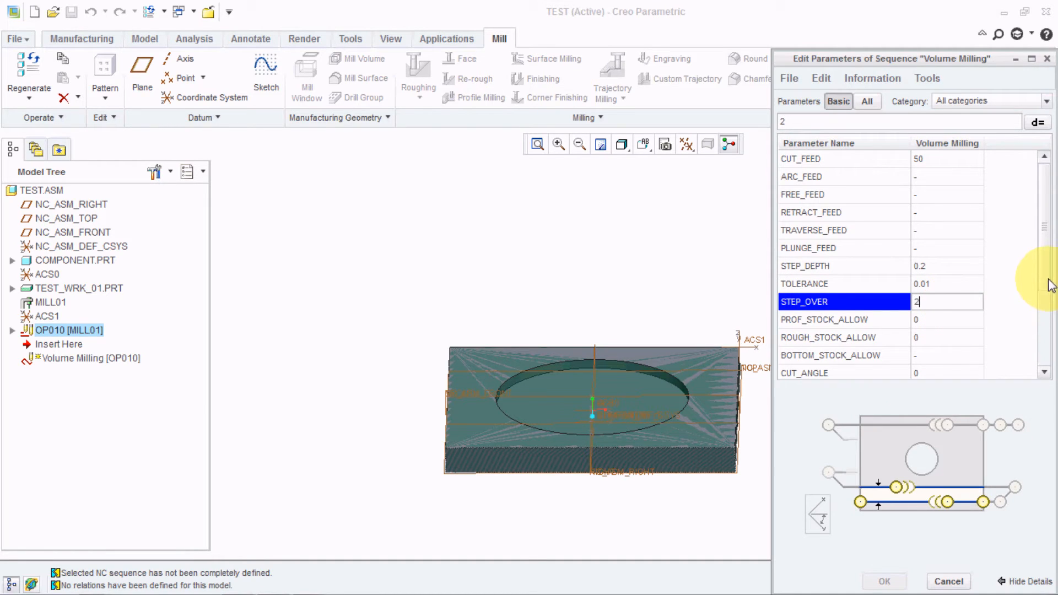
Set CLEAR_DIST to 5 and SPINDLE_SPEED to 1000, and accept the sequence parameters.
{"action": "left_click_drag", "start_coordinate": [1044, 288], "coordinate": [1042, 355]}
{"action": "left_click", "coordinate": [944, 338]}
{"action": "type", "text": "5"}
{"action": "left_click", "coordinate": [962, 359]}
{"action": "type", "text": "1000"}
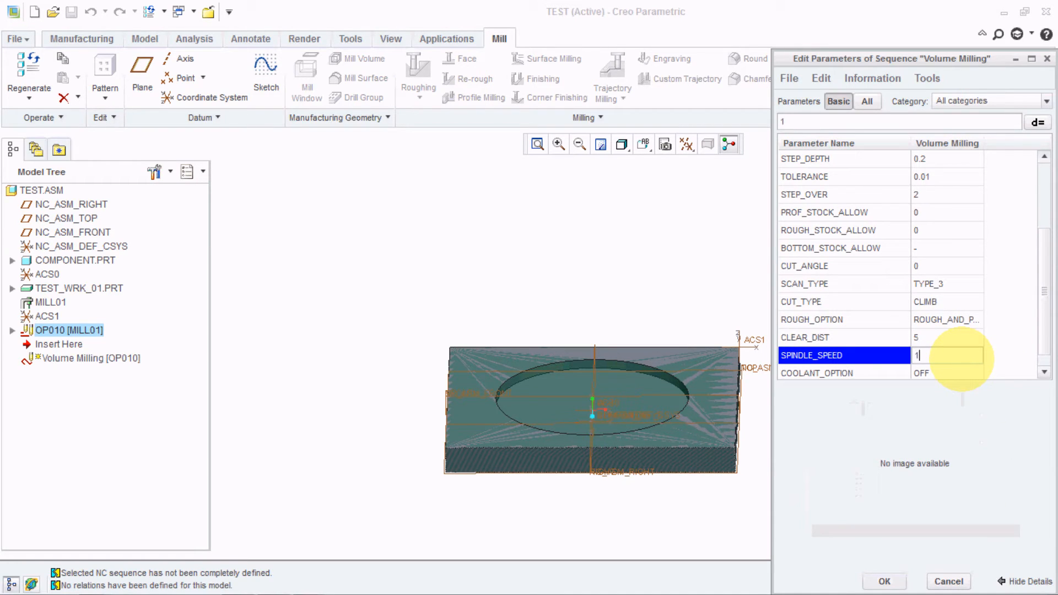
{"action": "left_click", "coordinate": [885, 581]}
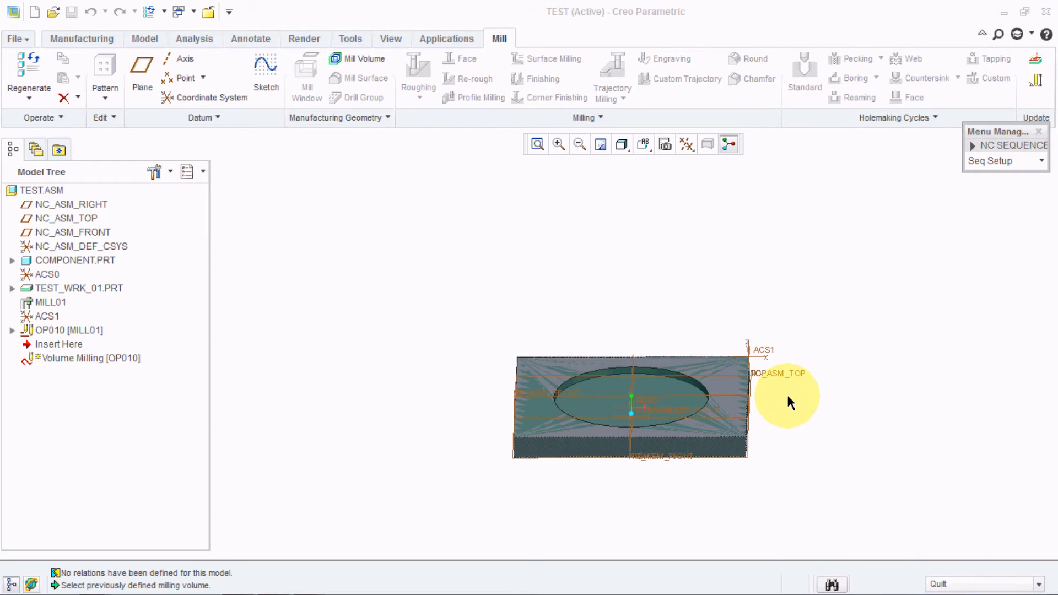
Start a new mill volume and begin an Extrude in it with the block's upper face as the sketch plane.
{"action": "middle_click_drag", "start_coordinate": [614, 474], "coordinate": [611, 488]}
{"action": "scroll", "coordinate": [617, 491], "scroll_direction": "up", "scroll_amount": 3}
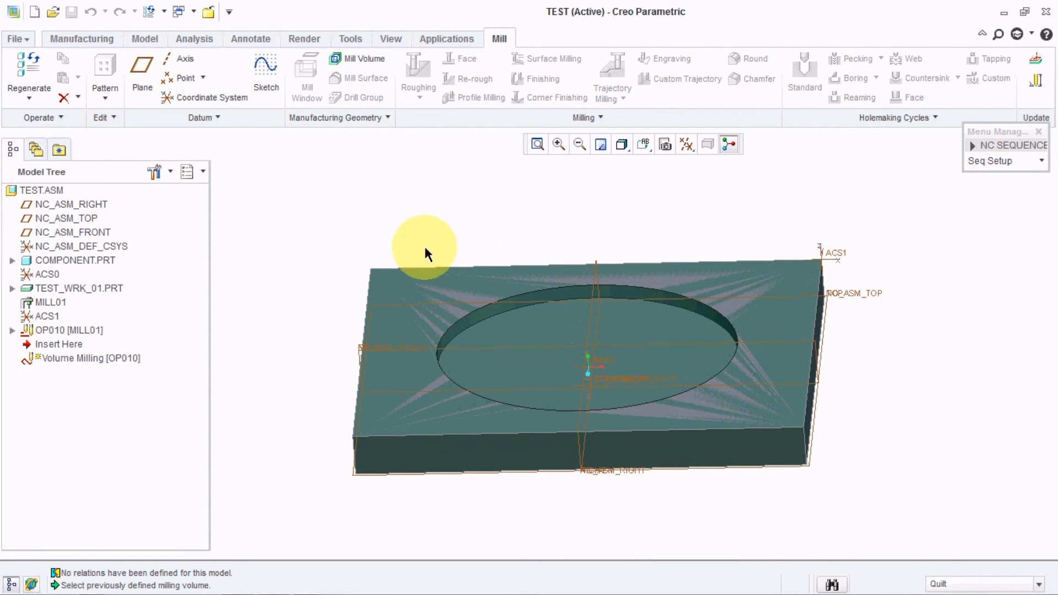
{"action": "left_click", "coordinate": [353, 63]}
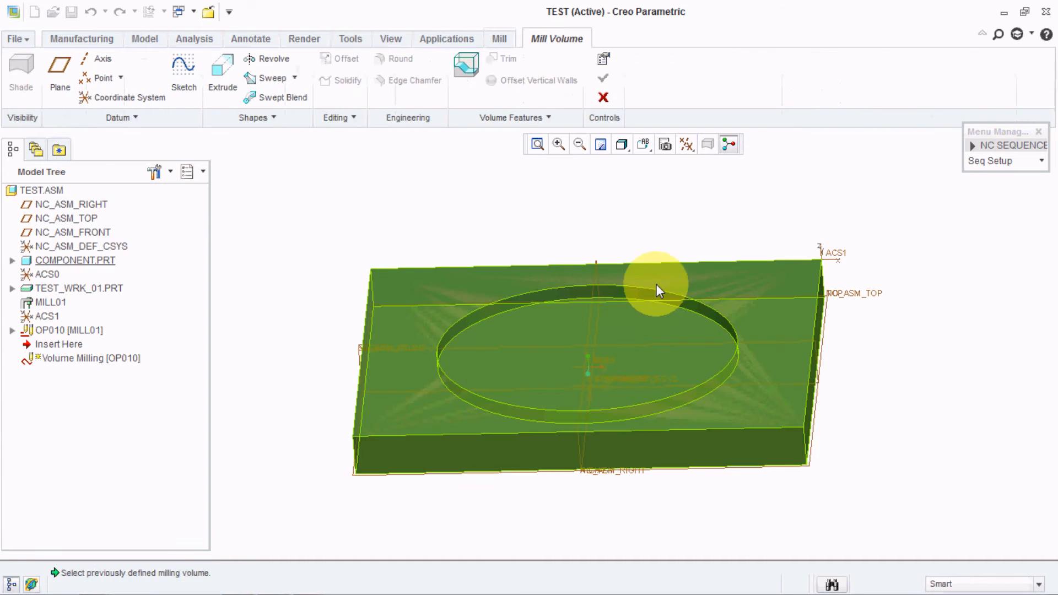
{"action": "middle_click_drag", "start_coordinate": [790, 527], "coordinate": [789, 533]}
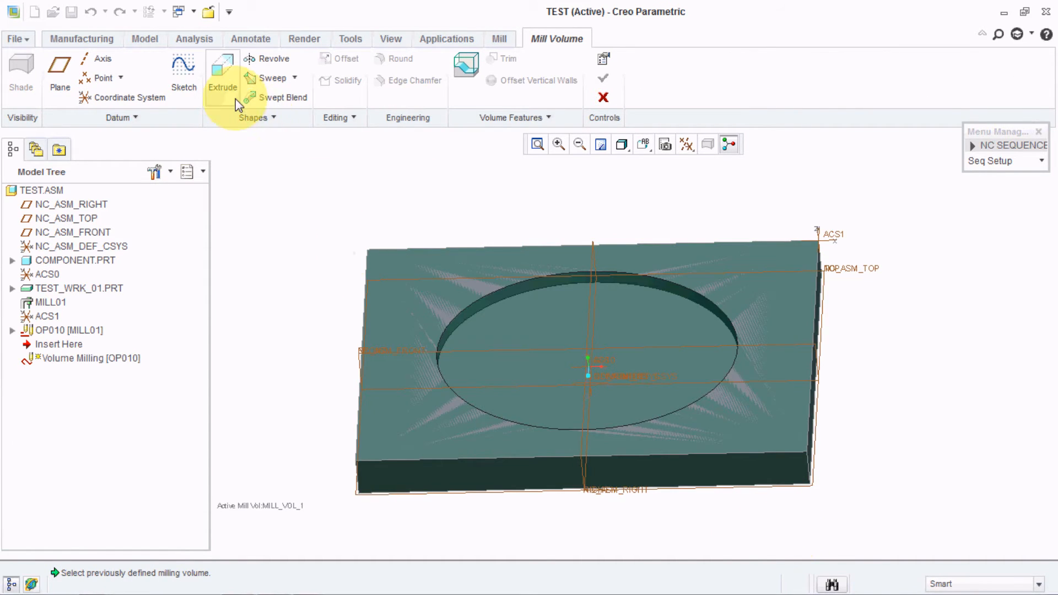
{"action": "left_click", "coordinate": [223, 89]}
{"action": "left_click", "coordinate": [768, 443]}
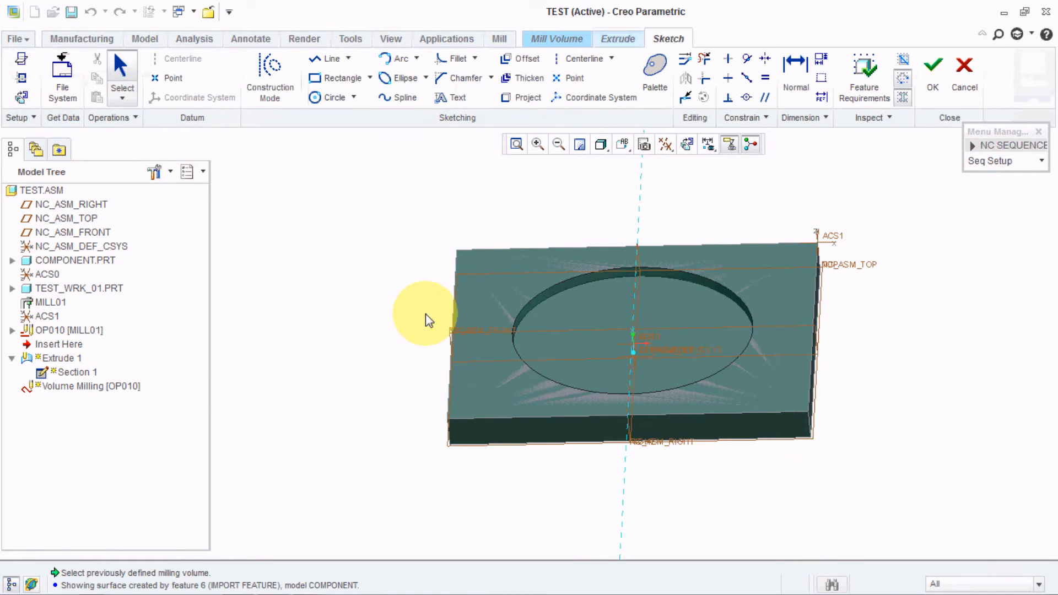
Project the round pocket's upper rim into the sketch as the extrusion profile and finish the section.
{"action": "left_click", "coordinate": [526, 100]}
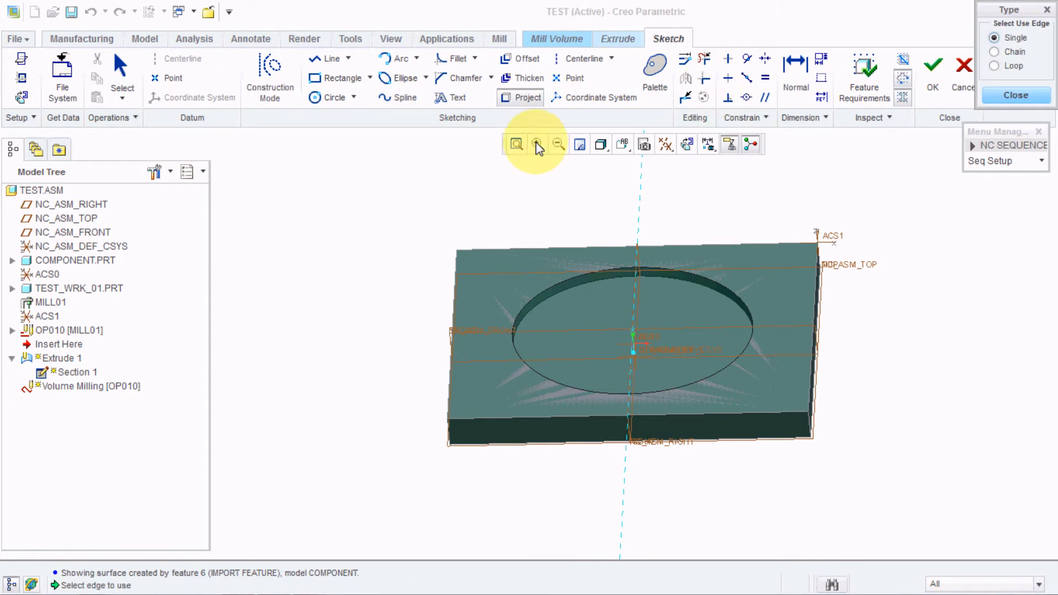
{"action": "left_click", "coordinate": [579, 280]}
{"action": "mouse_move", "coordinate": [904, 401]}
{"action": "middle_mouse_down"}
{"action": "mouse_move", "coordinate": [822, 397]}
{"action": "mouse_move", "coordinate": [739, 342]}
{"action": "mouse_move", "coordinate": [898, 397]}
{"action": "middle_mouse_up"}
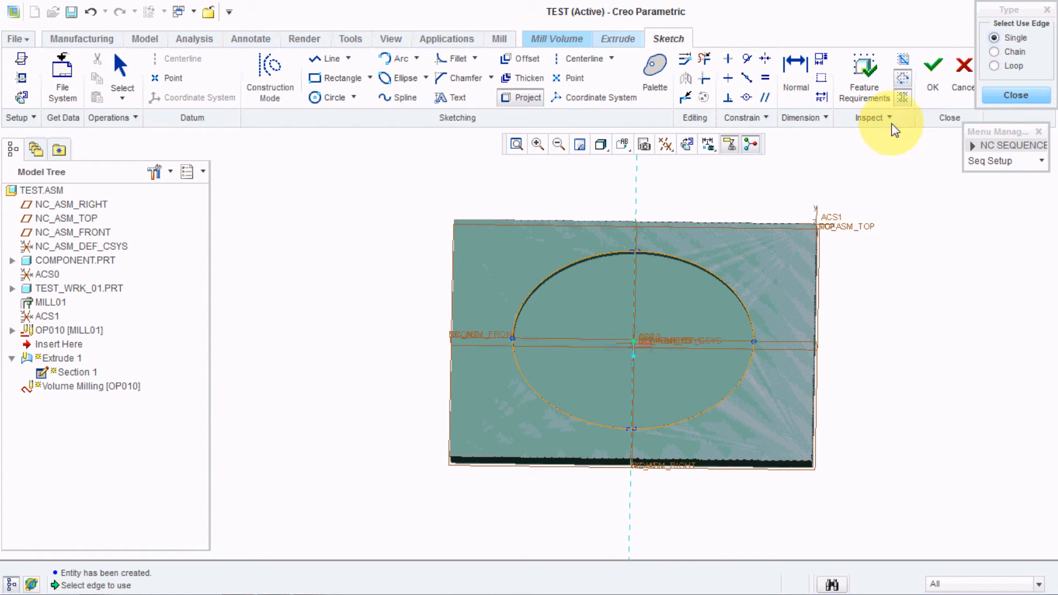
{"action": "left_click", "coordinate": [933, 82]}
{"action": "middle_click_drag", "start_coordinate": [931, 298], "coordinate": [883, 328]}
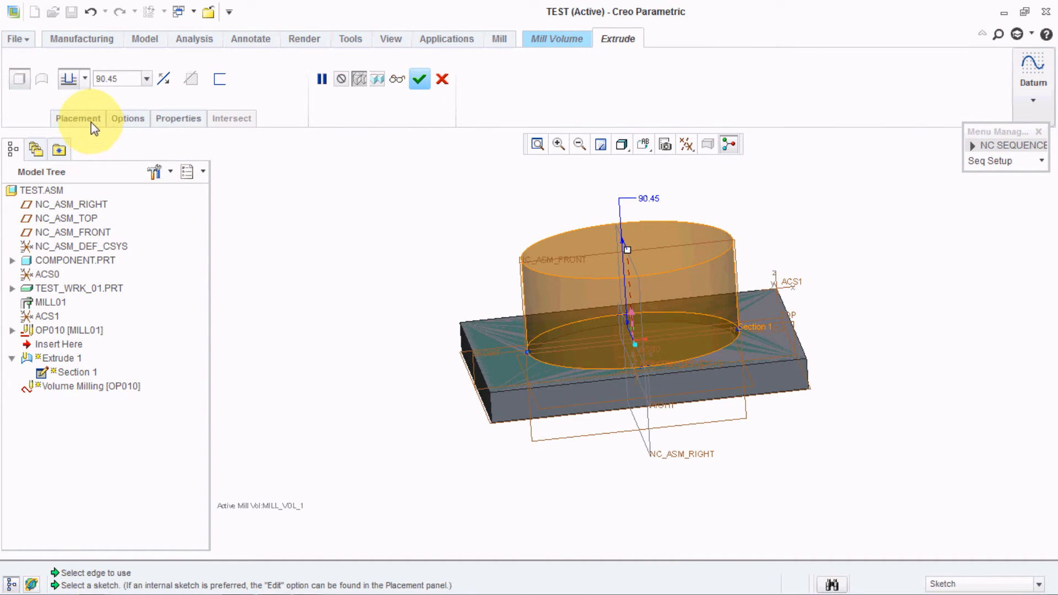
Extrude the mill volume's circular section up to the pocket's floor surface and accept the feature.
{"action": "left_click", "coordinate": [85, 79]}
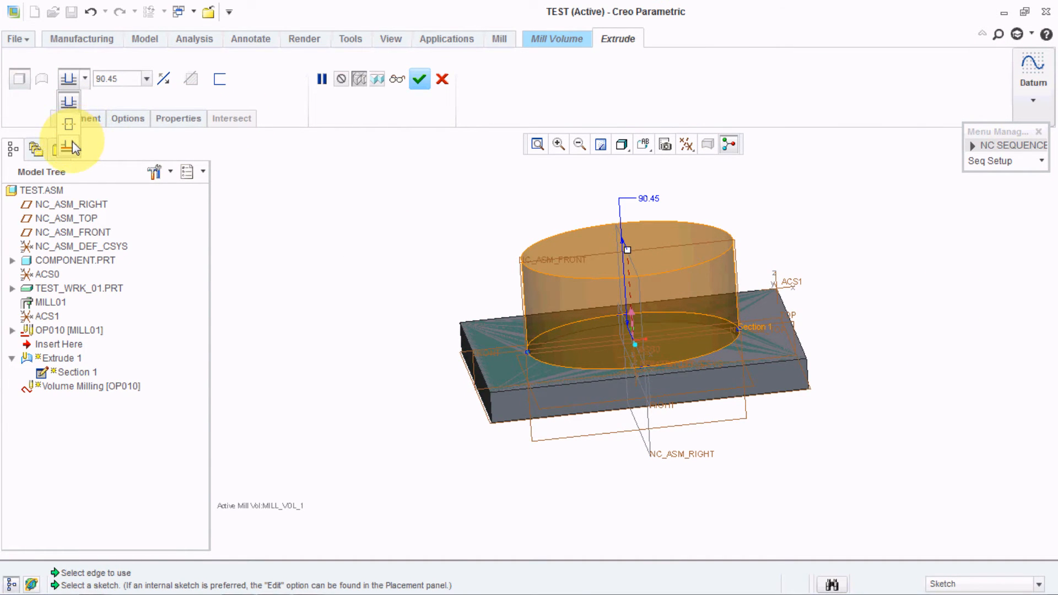
{"action": "left_click", "coordinate": [72, 142]}
{"action": "middle_click_drag", "start_coordinate": [841, 446], "coordinate": [700, 355]}
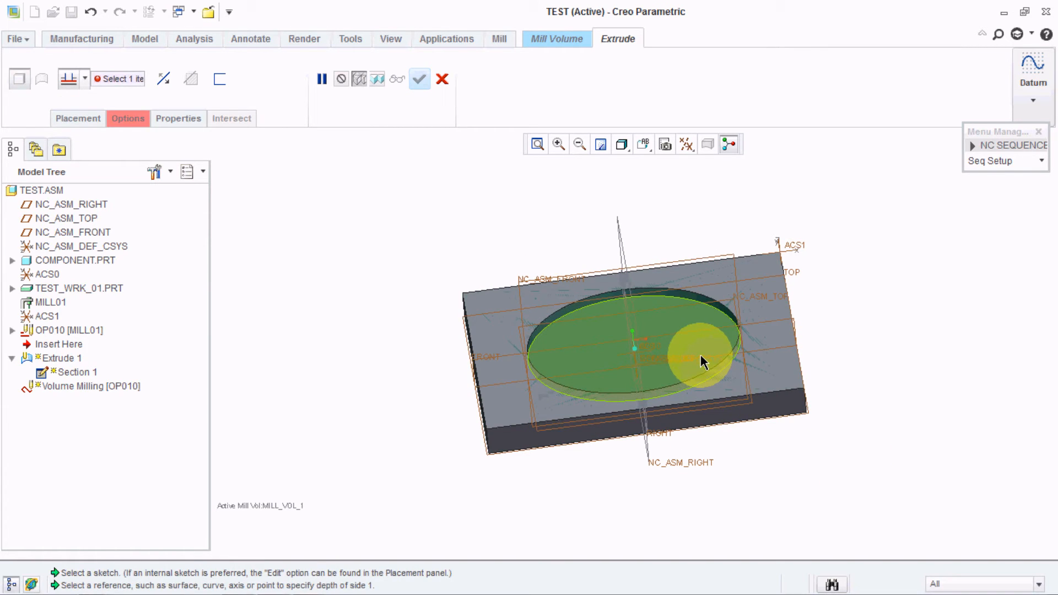
{"action": "left_click", "coordinate": [700, 355]}
{"action": "middle_click_drag", "start_coordinate": [919, 489], "coordinate": [927, 470]}
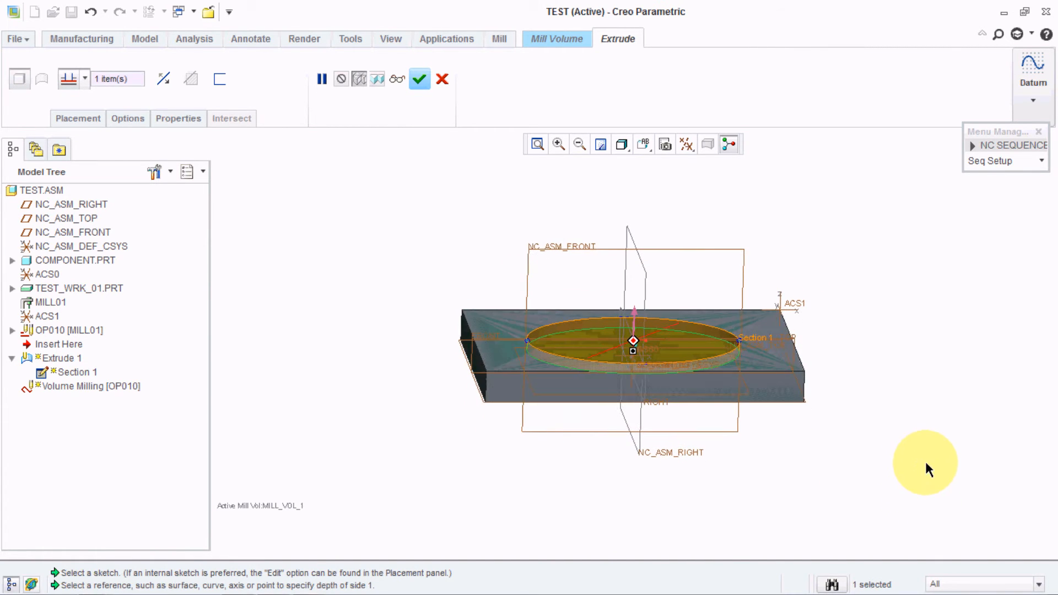
{"action": "left_click", "coordinate": [419, 80]}
Shade the mill volume on its own and inspect its shape from several angles.
{"action": "middle_click_drag", "start_coordinate": [657, 299], "coordinate": [805, 480]}
{"action": "left_click", "coordinate": [22, 88]}
{"action": "mouse_move", "coordinate": [671, 423]}
{"action": "middle_mouse_down"}
{"action": "mouse_move", "coordinate": [722, 395]}
{"action": "mouse_move", "coordinate": [693, 428]}
{"action": "mouse_move", "coordinate": [731, 493]}
{"action": "mouse_move", "coordinate": [782, 461]}
{"action": "mouse_move", "coordinate": [732, 487]}
{"action": "mouse_move", "coordinate": [725, 449]}
{"action": "mouse_move", "coordinate": [762, 477]}
{"action": "mouse_move", "coordinate": [741, 475]}
{"action": "middle_mouse_up"}
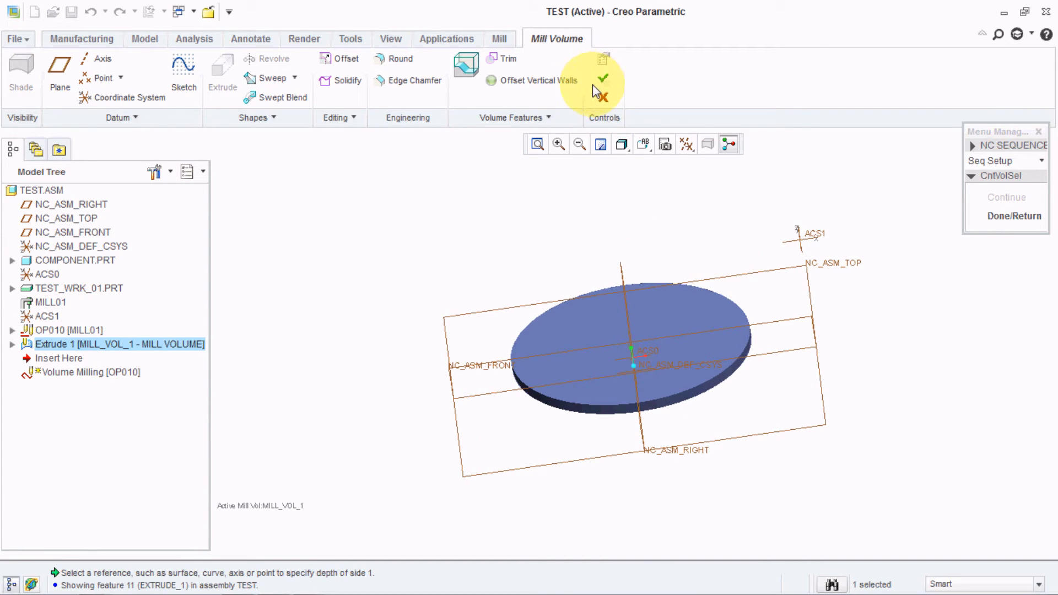
{"action": "middle_click_drag", "start_coordinate": [815, 430], "coordinate": [827, 409]}
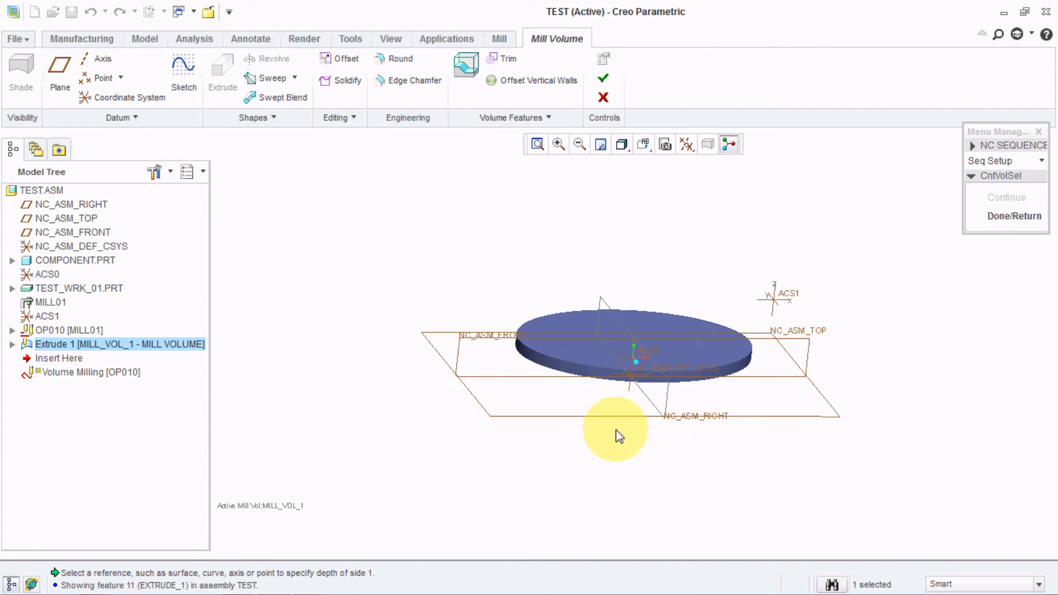
{"action": "middle_click_drag", "start_coordinate": [614, 432], "coordinate": [614, 449]}
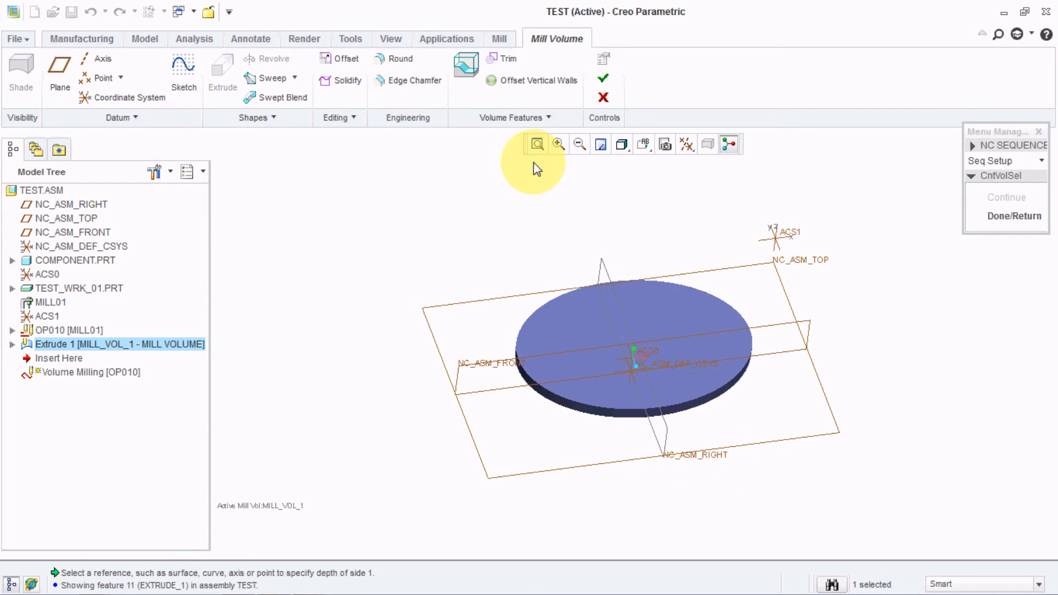
Trim the mill volume by COMPONENT.PRT, and complete the volume and its Volume Milling sequence.
{"action": "left_click", "coordinate": [504, 61]}
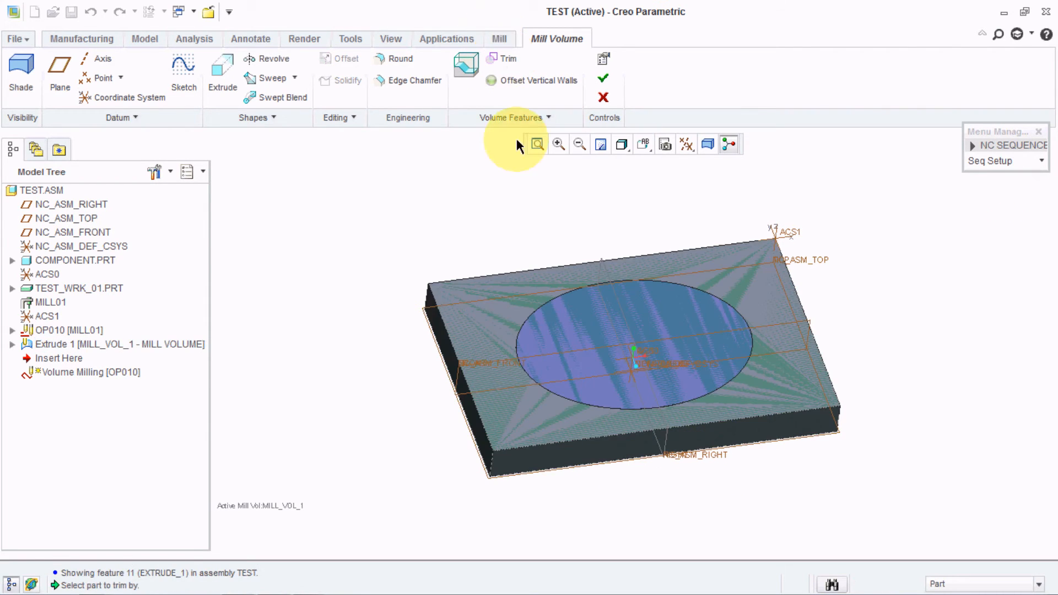
{"action": "left_click", "coordinate": [83, 260]}
{"action": "middle_click_drag", "start_coordinate": [483, 396], "coordinate": [789, 369]}
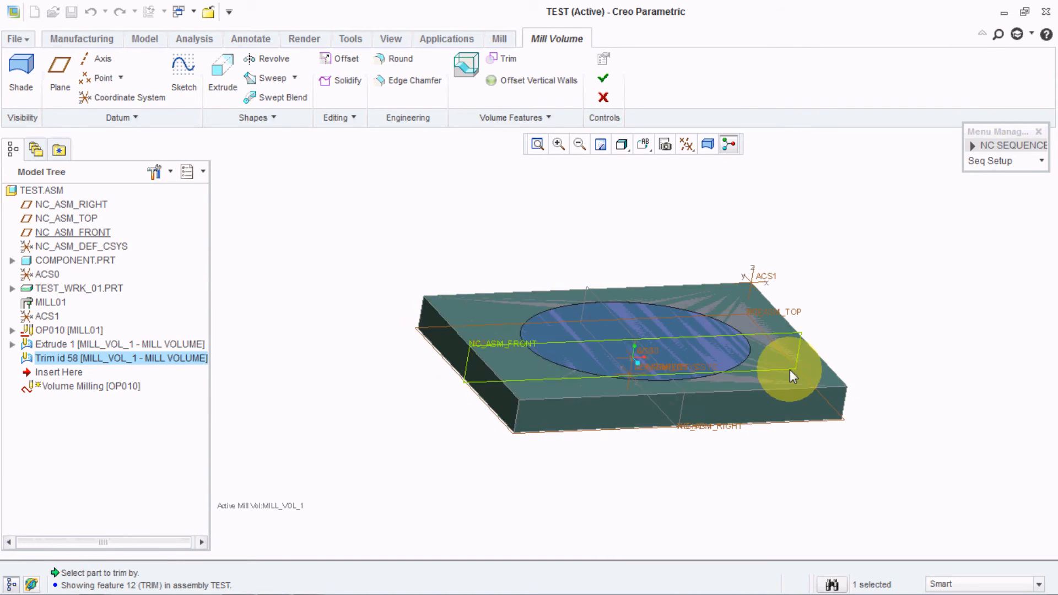
{"action": "left_click", "coordinate": [607, 82]}
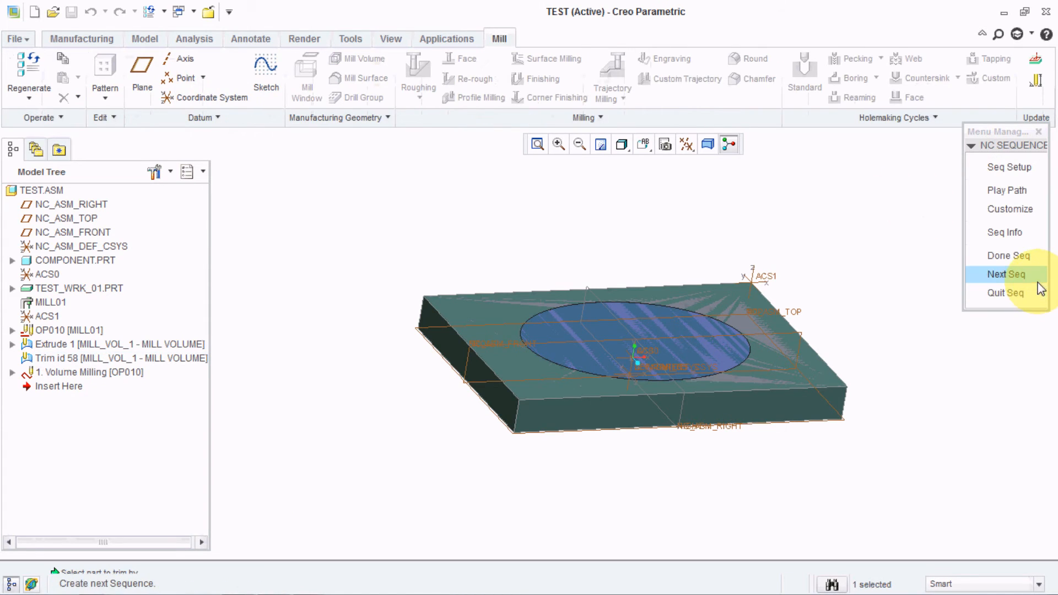
{"action": "left_click", "coordinate": [1017, 256]}
{"action": "middle_click_drag", "start_coordinate": [696, 465], "coordinate": [673, 473]}
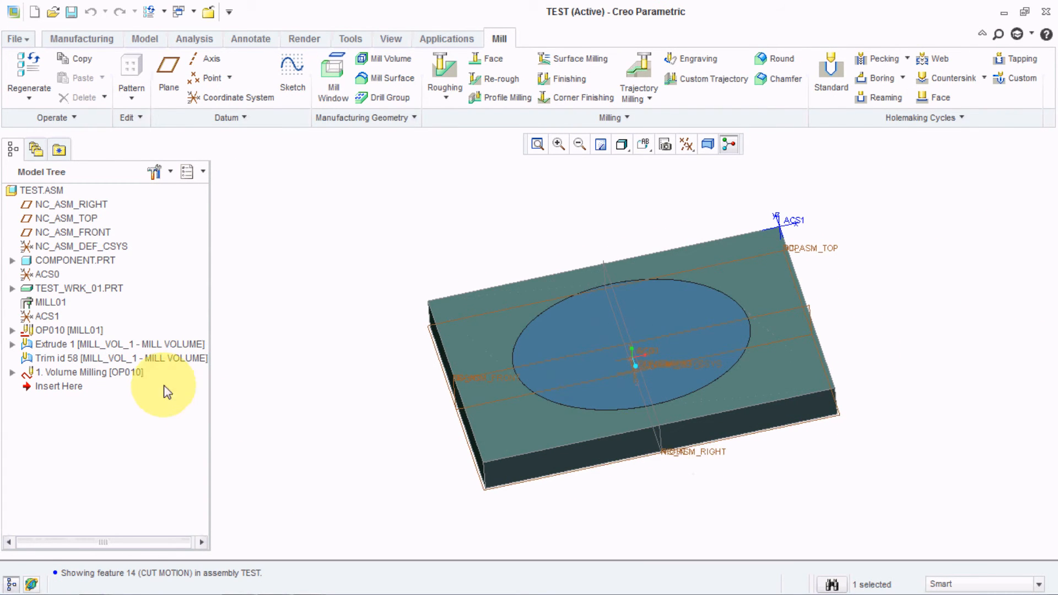
Run the Material Removal Simulation of the Volume Milling sequence in VERICUT to the end and close the simulator.
{"action": "left_click", "coordinate": [95, 374]}
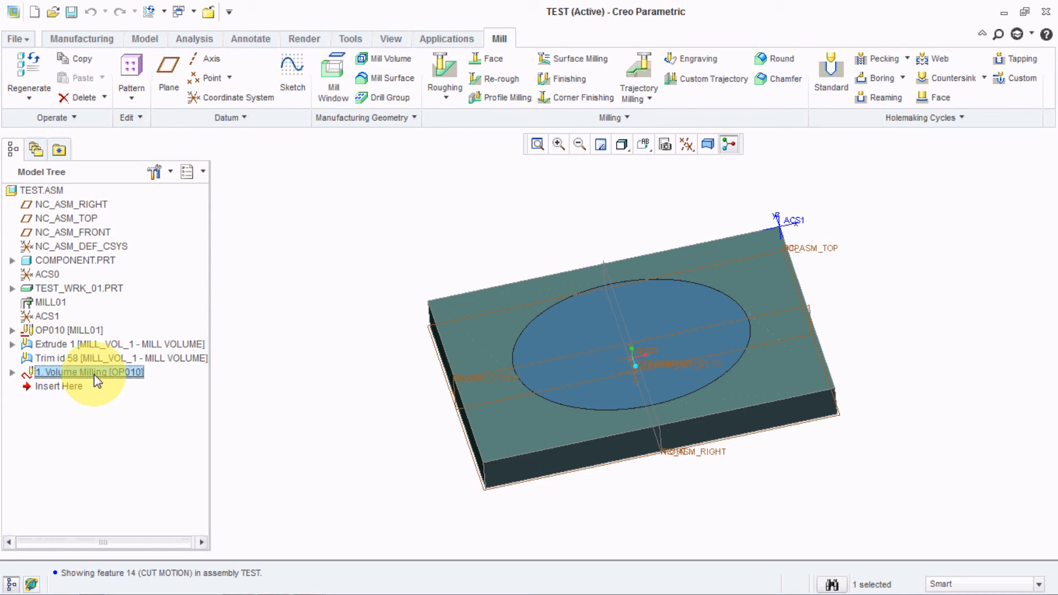
{"action": "right_click", "coordinate": [96, 379]}
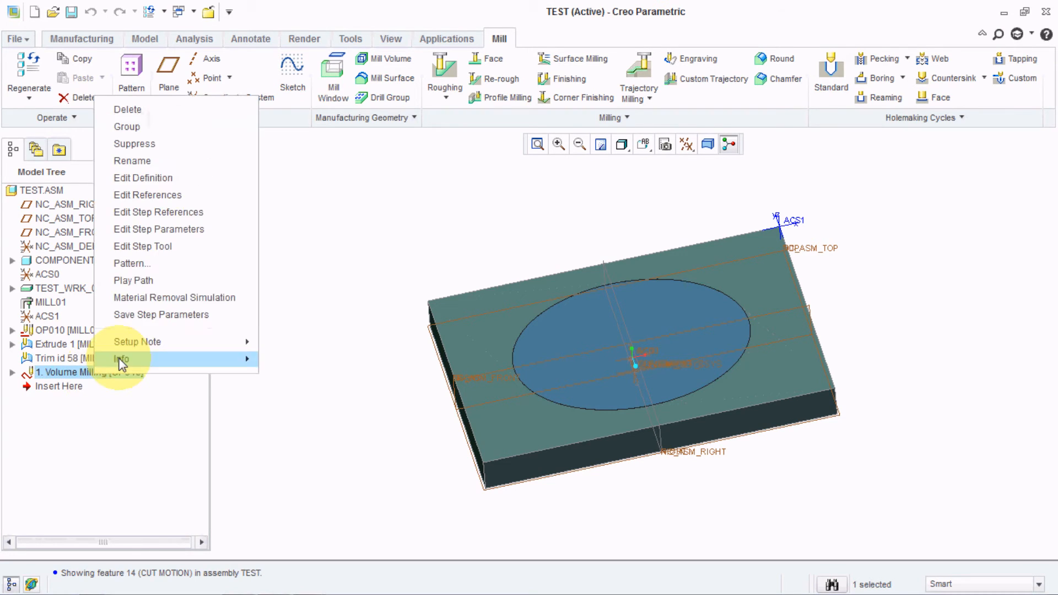
{"action": "left_click", "coordinate": [142, 303]}
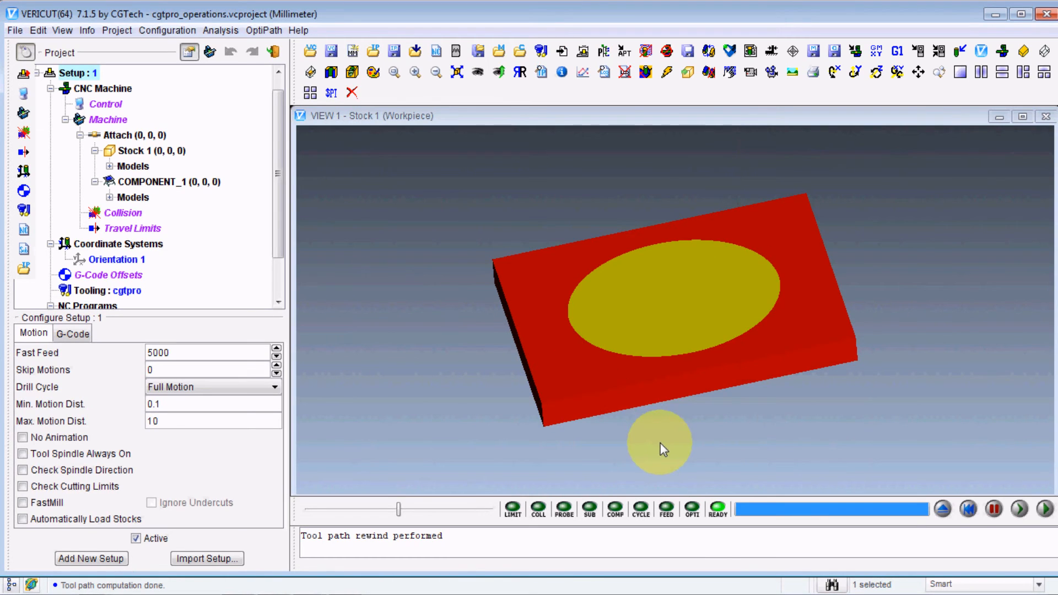
{"action": "middle_click_drag", "start_coordinate": [661, 443], "coordinate": [665, 402]}
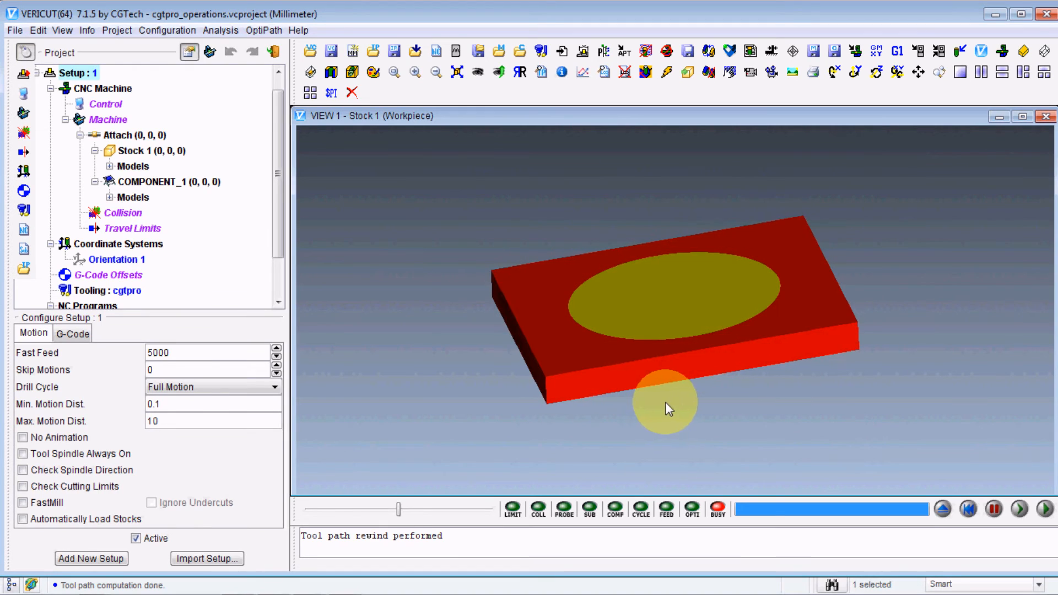
{"action": "left_click", "coordinate": [1047, 516]}
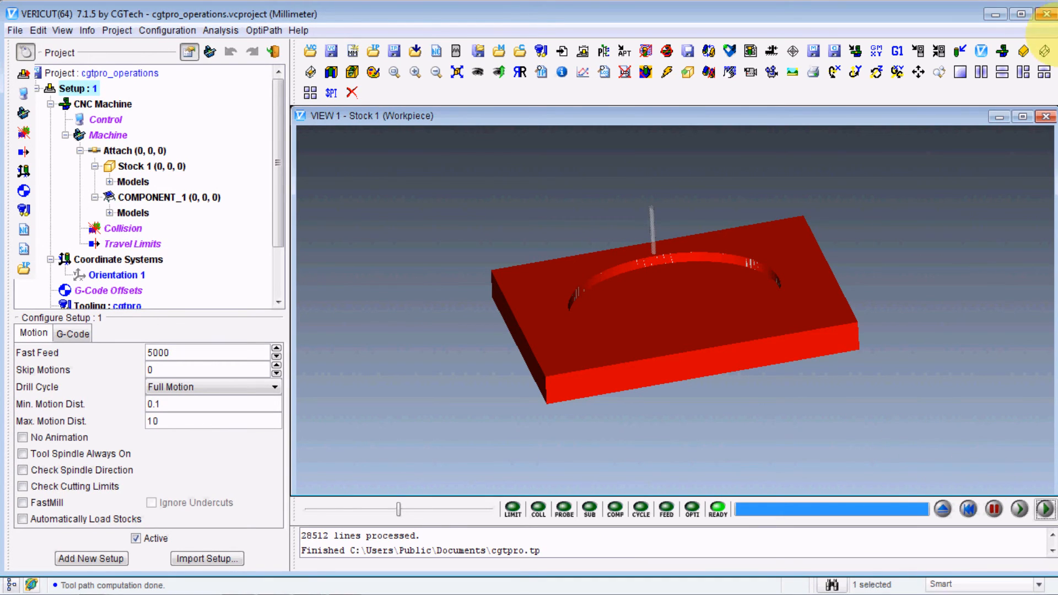
{"action": "left_click", "coordinate": [1047, 16]}
{"action": "left_click", "coordinate": [523, 328]}
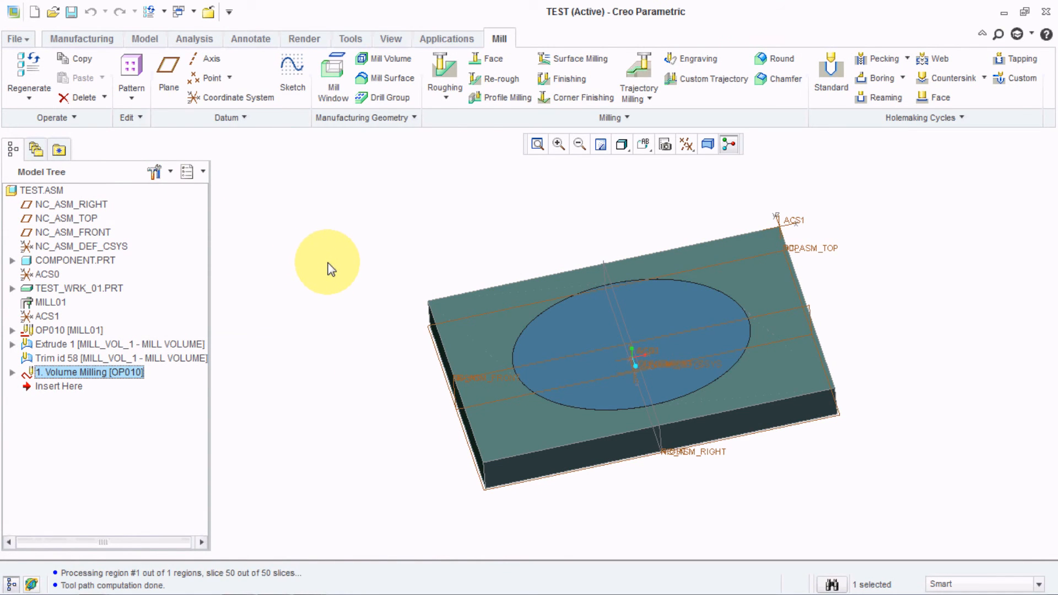
Start file output of the Volume Milling NC sequence's tool path with both CL File and MCD File enabled.
{"action": "left_click", "coordinate": [82, 39]}
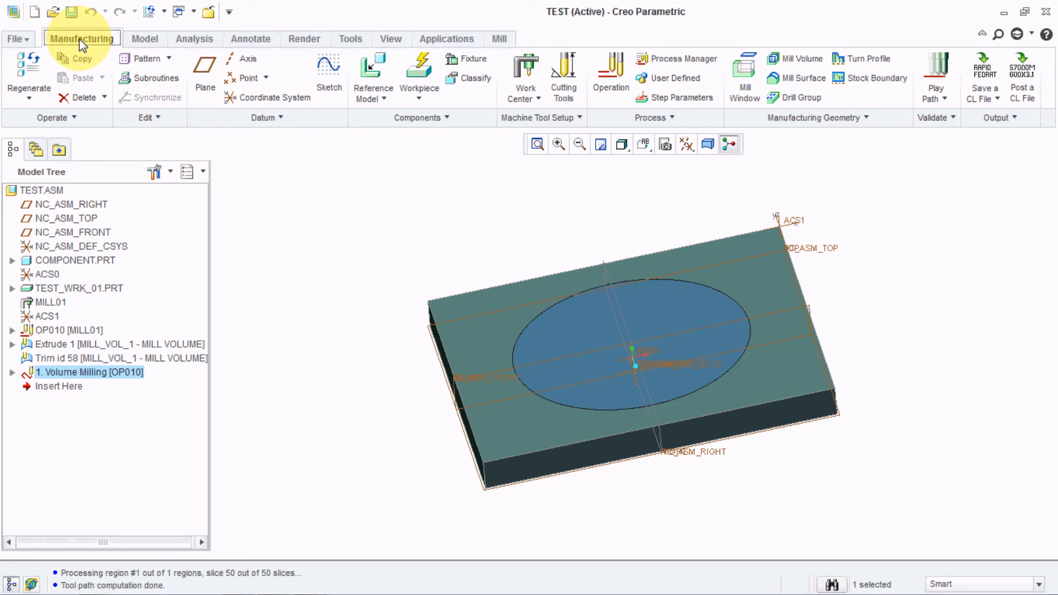
{"action": "left_click", "coordinate": [991, 103]}
{"action": "left_click", "coordinate": [921, 134]}
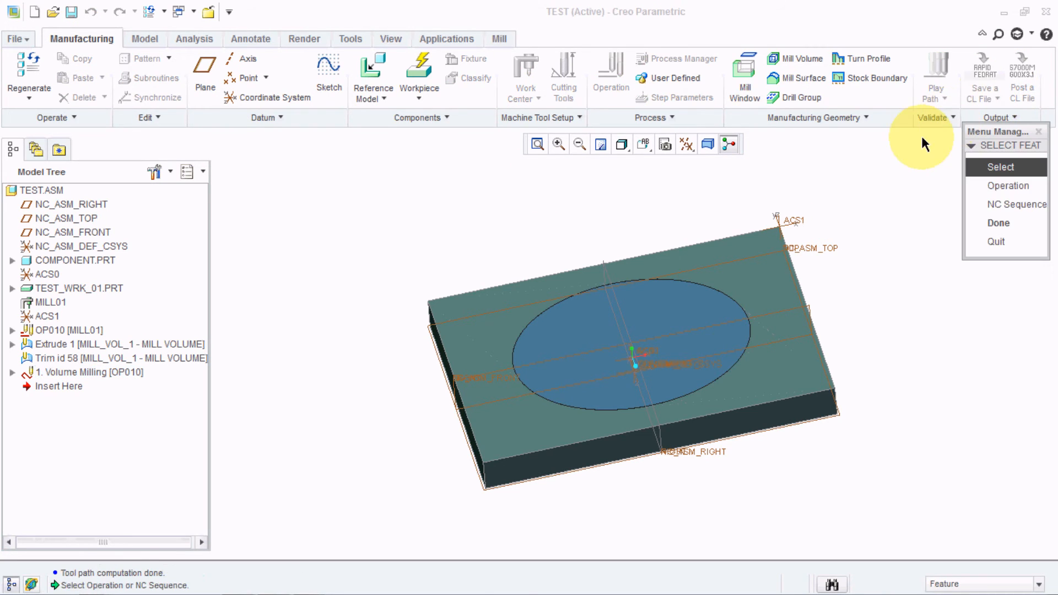
{"action": "left_click", "coordinate": [1010, 207]}
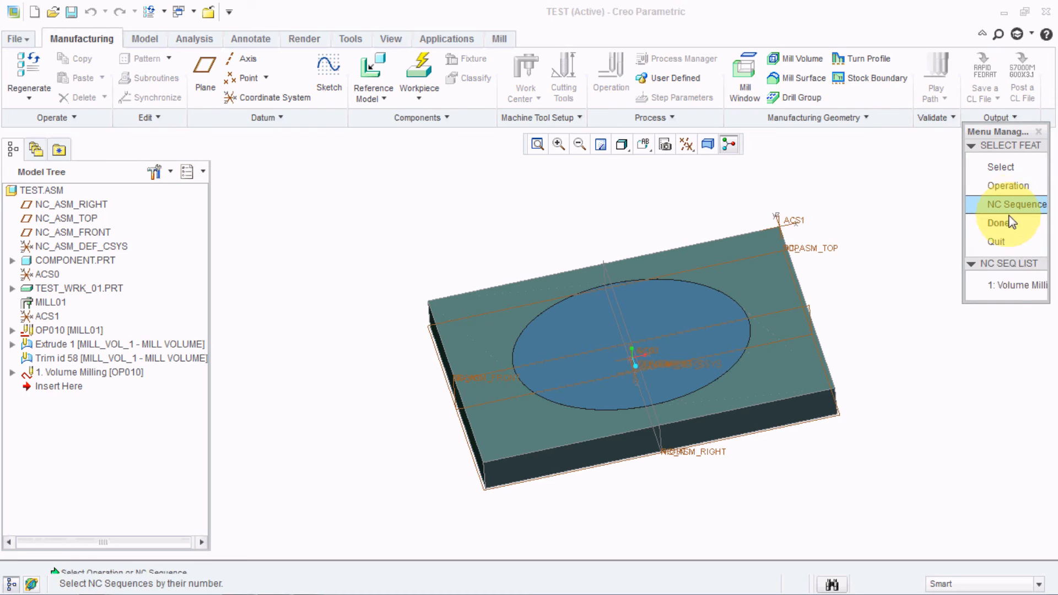
{"action": "left_click", "coordinate": [1017, 286]}
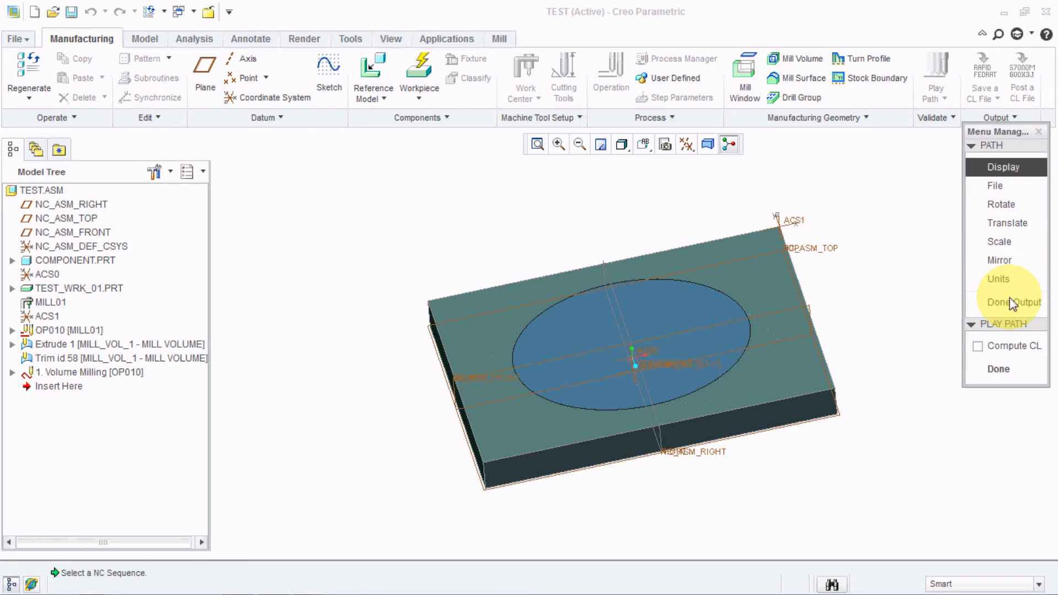
{"action": "left_click", "coordinate": [1000, 188]}
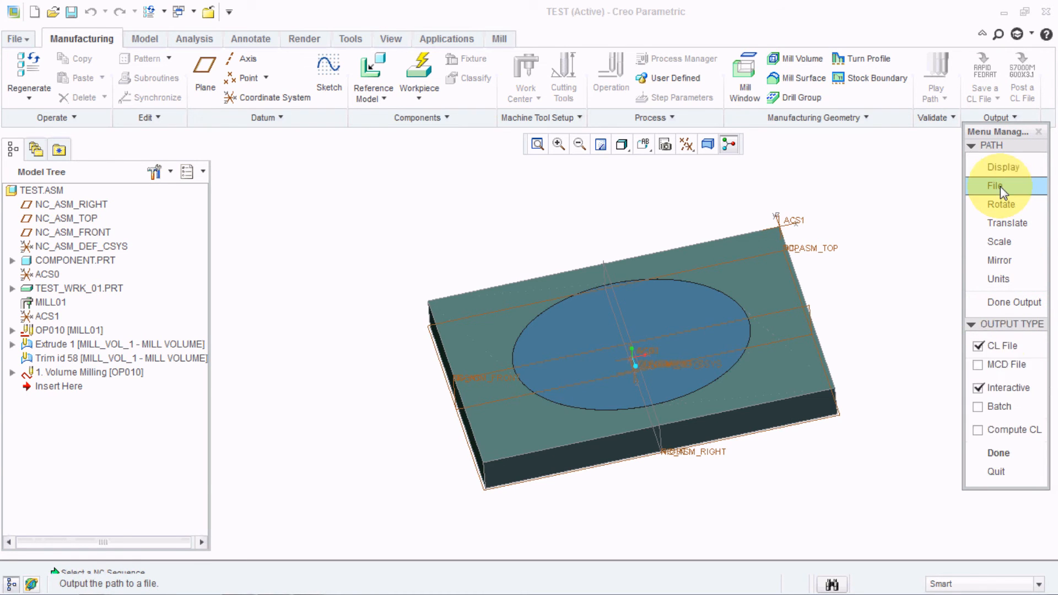
{"action": "left_click", "coordinate": [981, 366]}
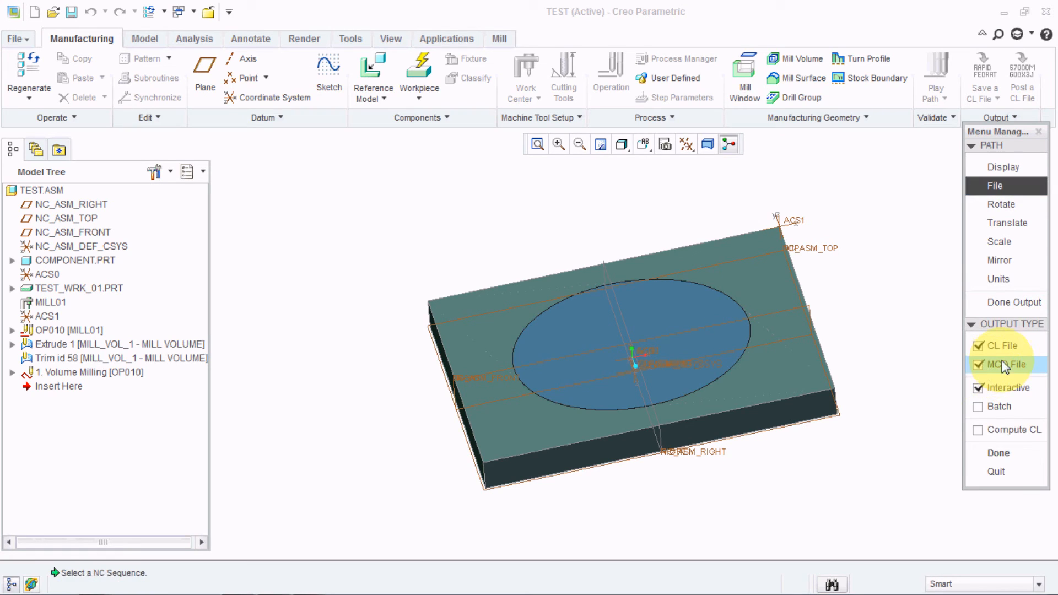
{"action": "left_click", "coordinate": [996, 453]}
Save the CL file as seq0002 in the test folder on the Desktop.
{"action": "double_click", "coordinate": [385, 172]}
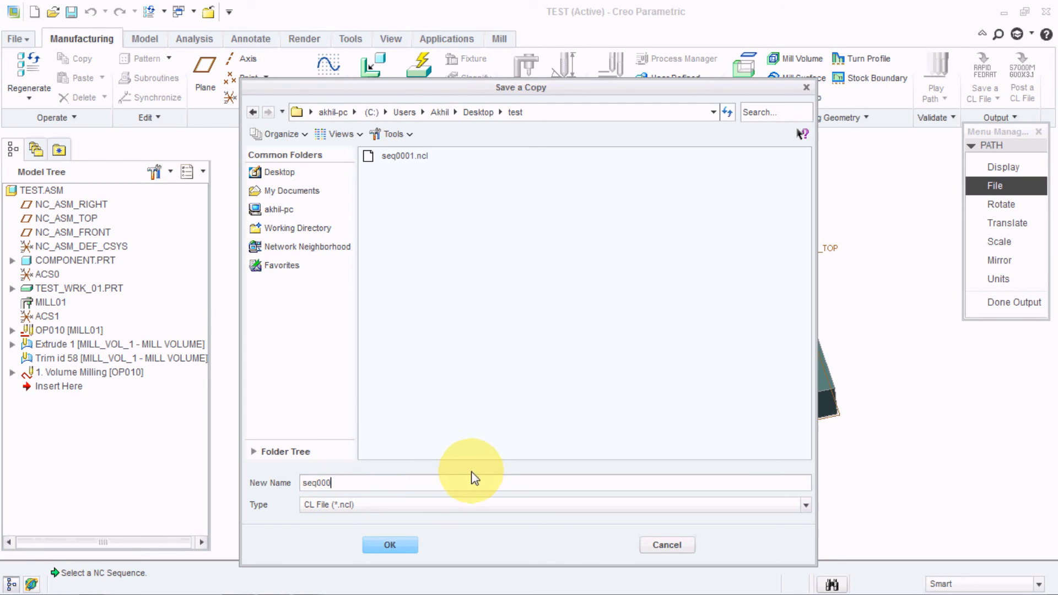
{"action": "type", "text": "2"}
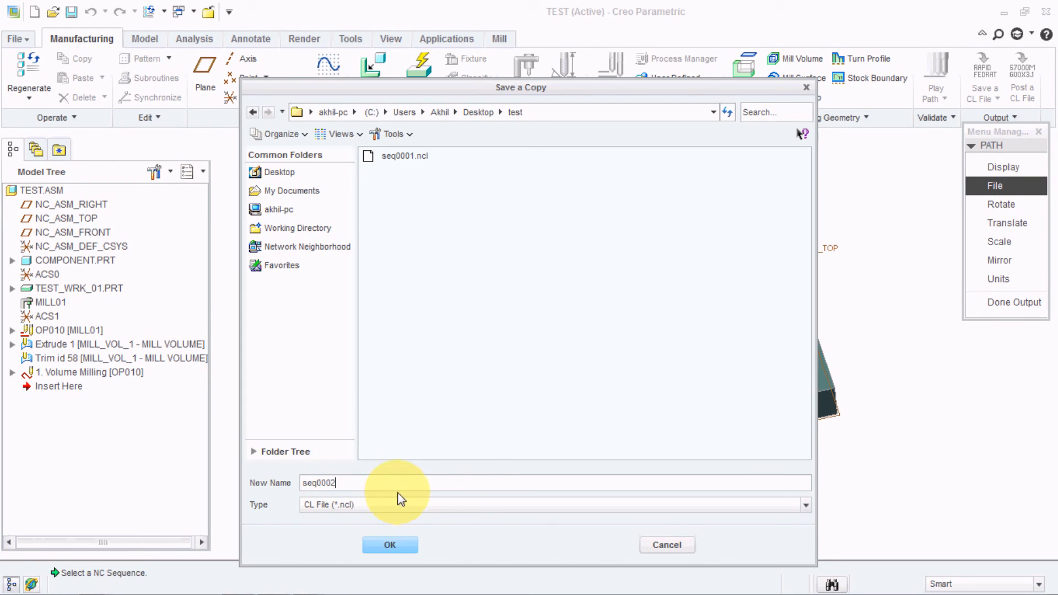
{"action": "left_click", "coordinate": [390, 546]}
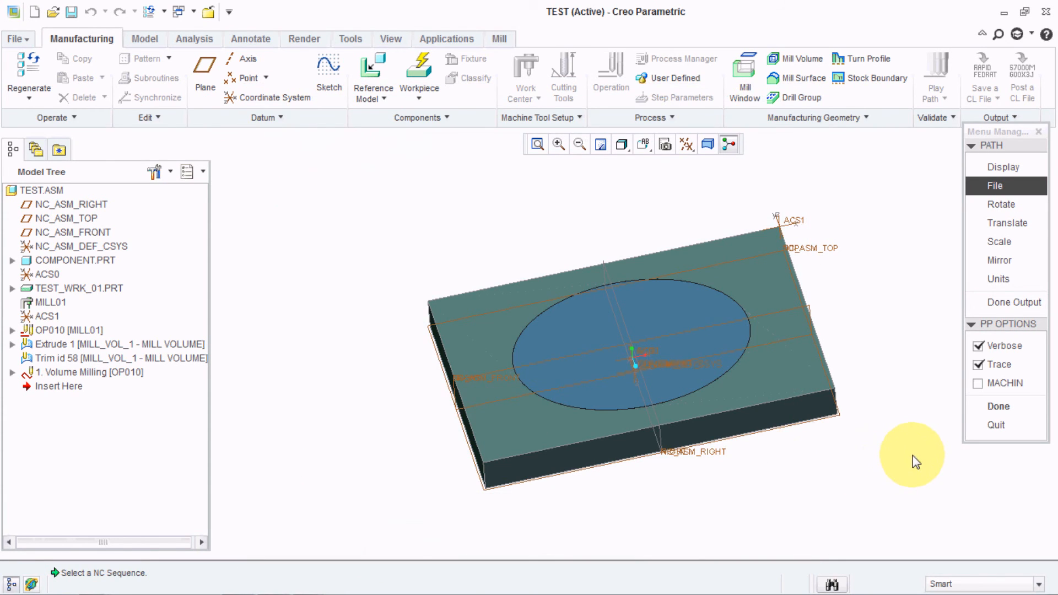
Post-process the CL file with UNCX01.P12 using the Verbose and Trace options, and finish the output.
{"action": "left_click", "coordinate": [1007, 409]}
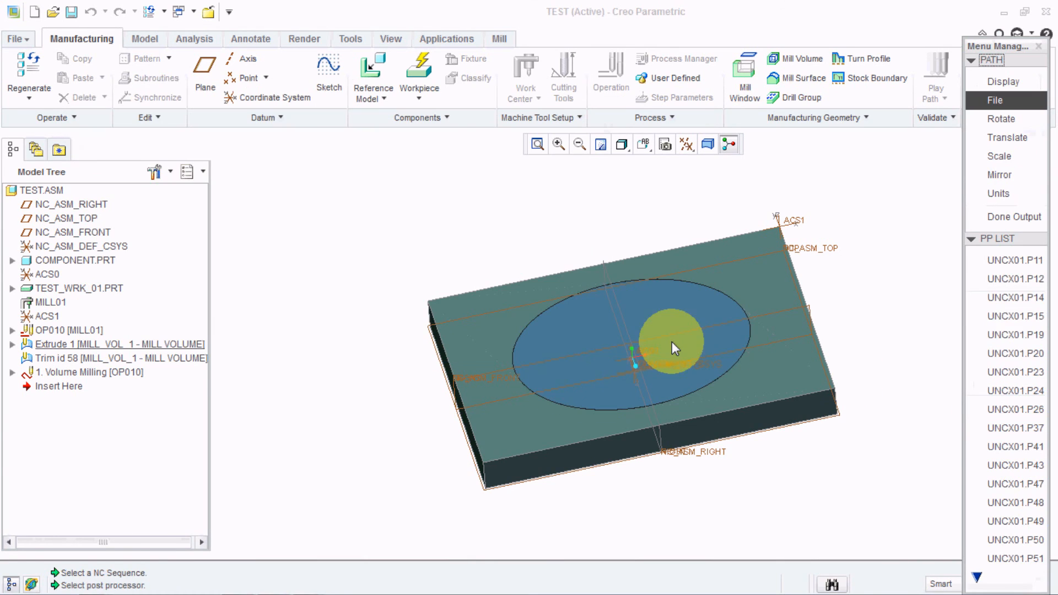
{"action": "left_click", "coordinate": [1014, 285]}
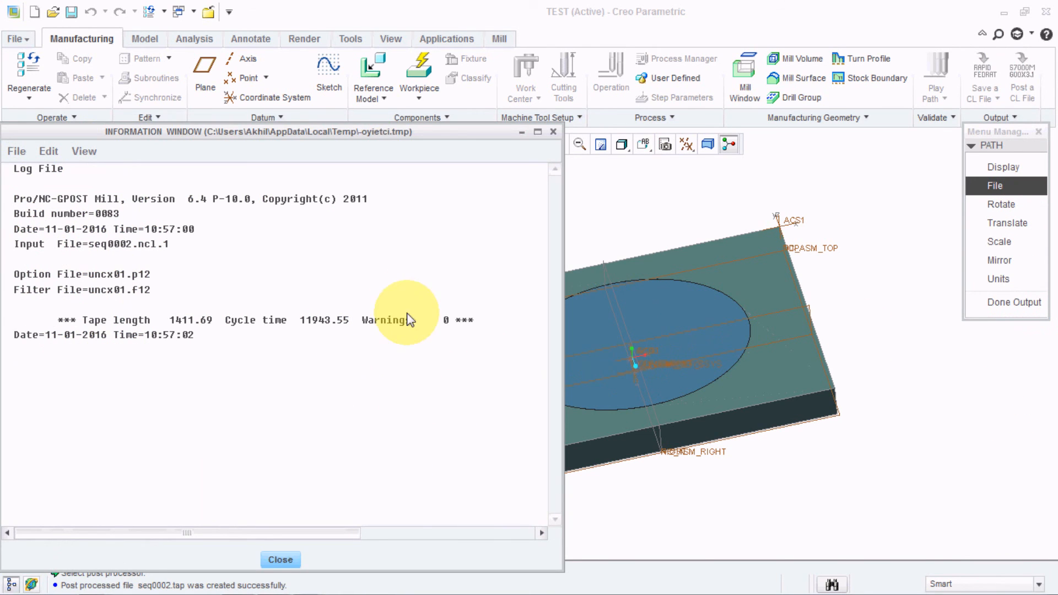
{"action": "left_click", "coordinate": [280, 558]}
{"action": "left_click", "coordinate": [986, 309]}
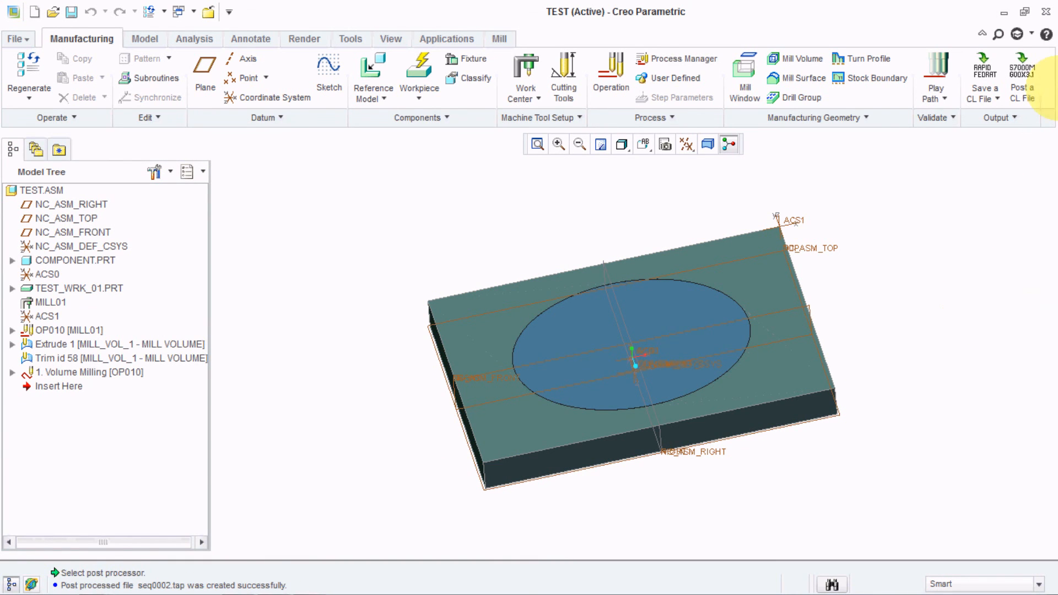
Switch to the Windows desktop and open the test folder with the output files.
{"action": "left_click", "coordinate": [1004, 11]}
{"action": "right_click", "coordinate": [661, 289]}
{"action": "left_click", "coordinate": [683, 344]}
{"action": "left_click", "coordinate": [22, 326]}
{"action": "double_click", "coordinate": [22, 325]}
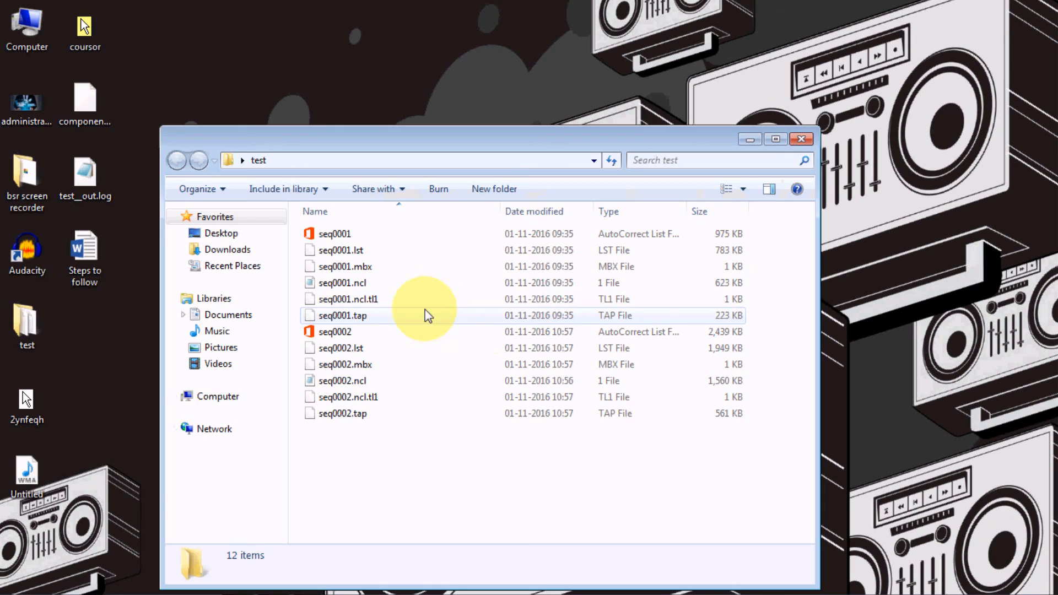
Open the seq0002.ncl file in Notepad and examine its tool path statements.
{"action": "double_click", "coordinate": [348, 382]}
{"action": "scroll", "coordinate": [437, 256], "scroll_direction": "down", "scroll_amount": 5}
{"action": "scroll", "coordinate": [437, 259], "scroll_direction": "up", "scroll_amount": 5}
{"action": "scroll", "coordinate": [437, 272], "scroll_direction": "down", "scroll_amount": 1}
{"action": "scroll", "coordinate": [437, 271], "scroll_direction": "down", "scroll_amount": 10}
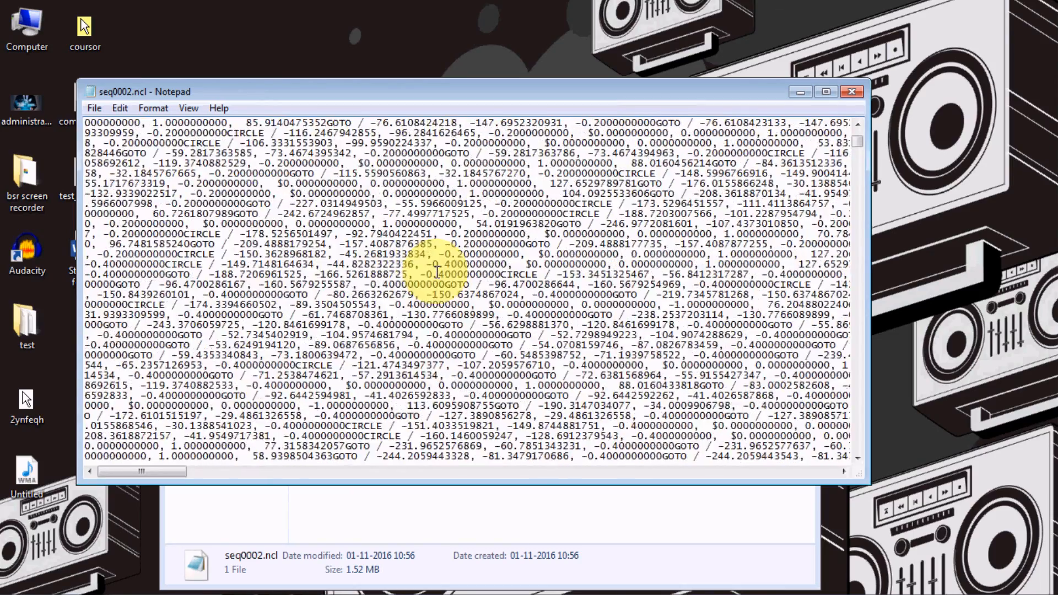
{"action": "scroll", "coordinate": [429, 297], "scroll_direction": "up", "scroll_amount": 12}
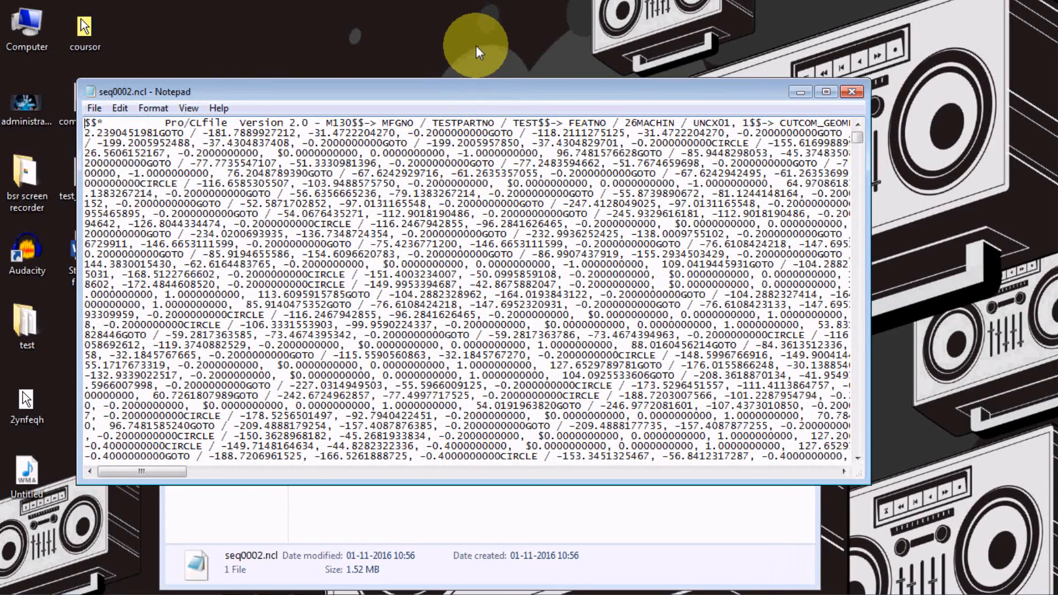
{"action": "right_click", "coordinate": [476, 45]}
{"action": "left_click", "coordinate": [518, 113]}
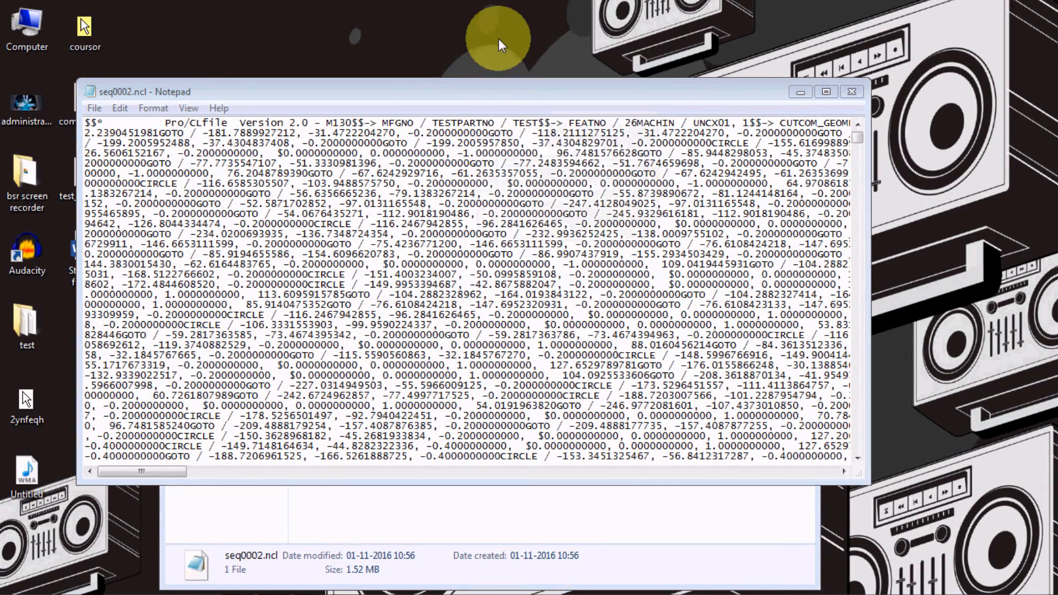
{"action": "right_click", "coordinate": [499, 38]}
{"action": "left_click", "coordinate": [528, 104]}
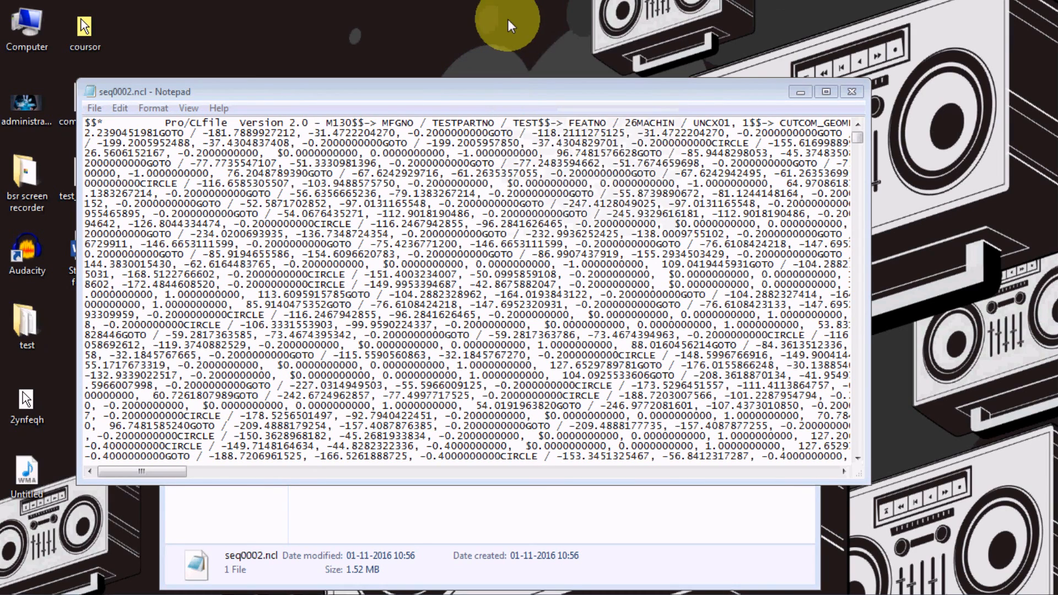
{"action": "right_click", "coordinate": [509, 22]}
{"action": "left_click", "coordinate": [538, 92]}
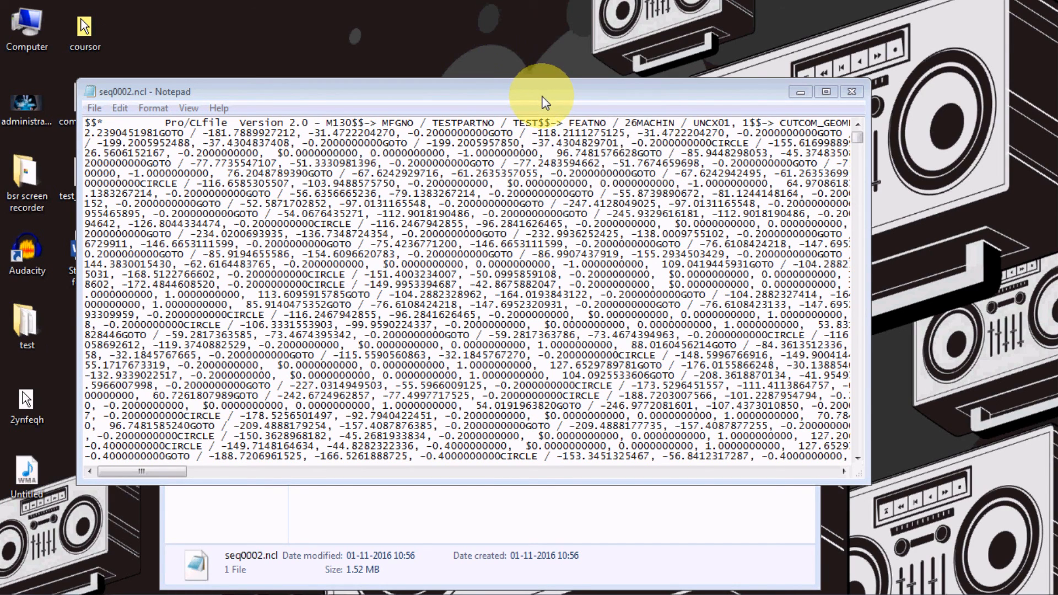